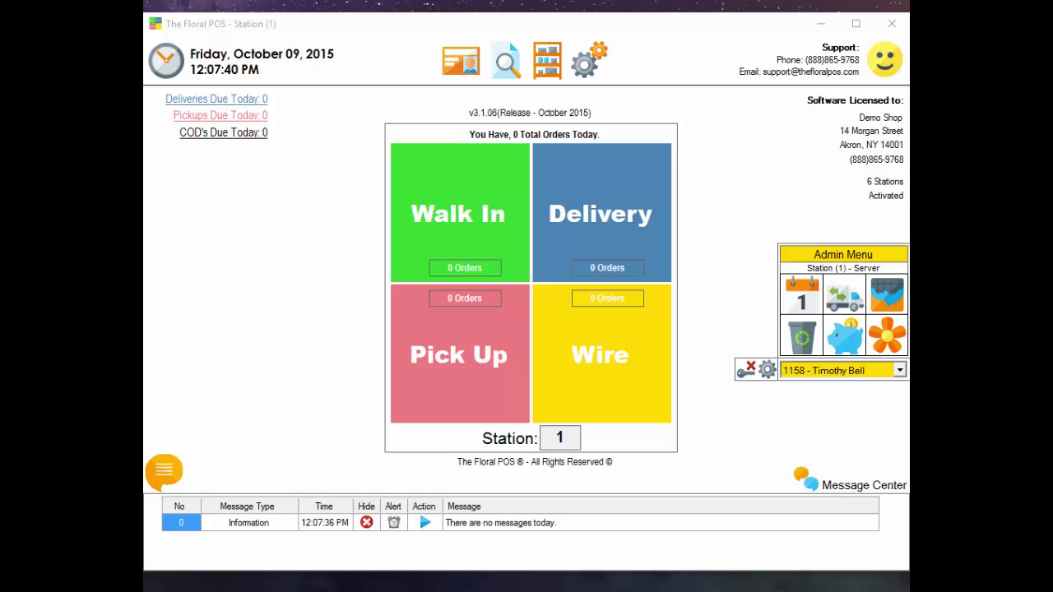
Step: Reach Employee Manager under System Management in the Control Panel, then close both windows
click(585, 69)
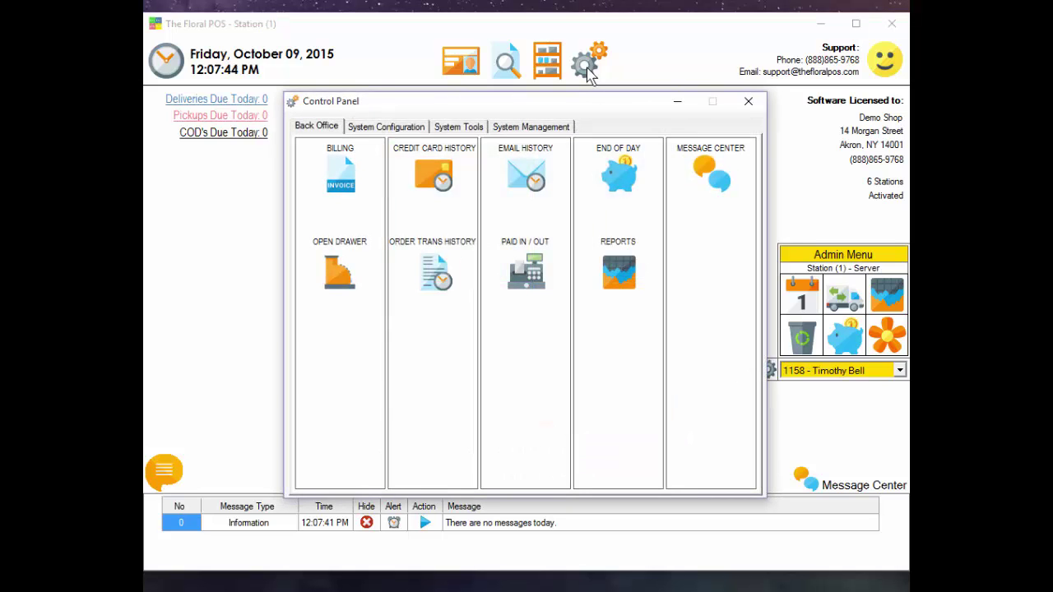
click(533, 131)
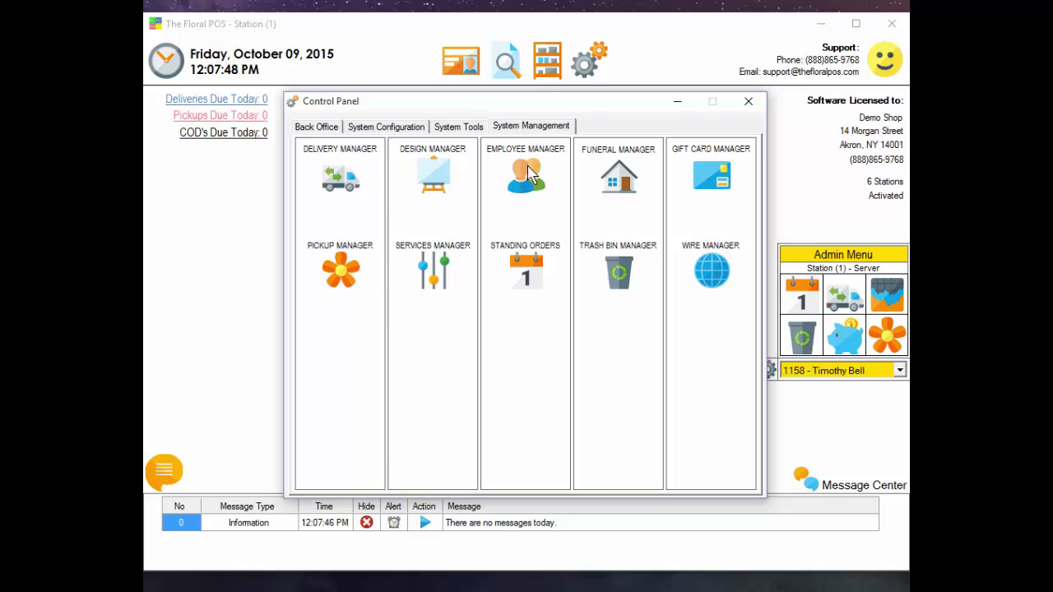
click(526, 180)
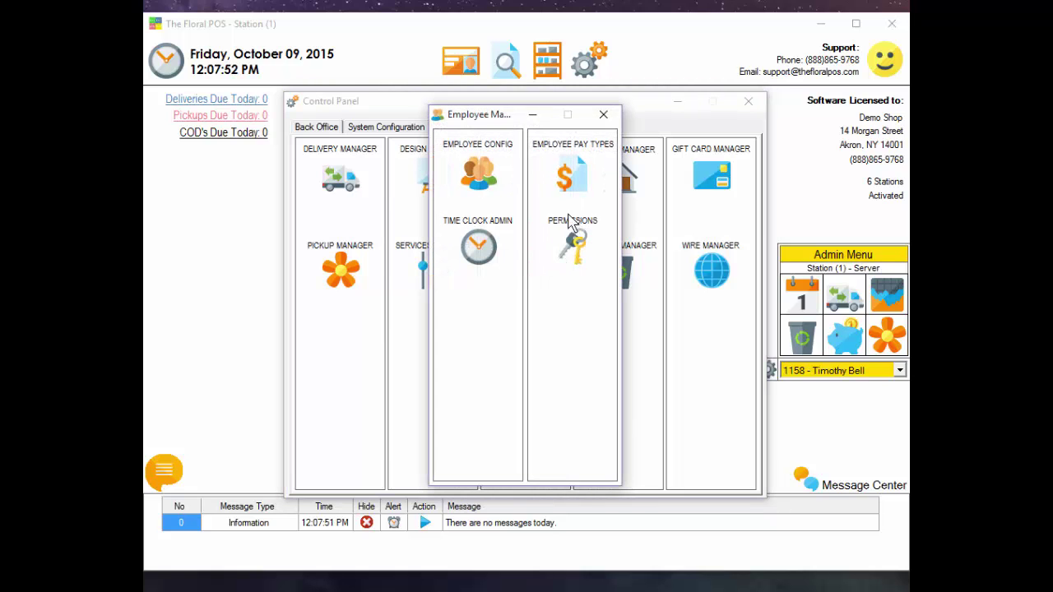
click(604, 115)
click(747, 102)
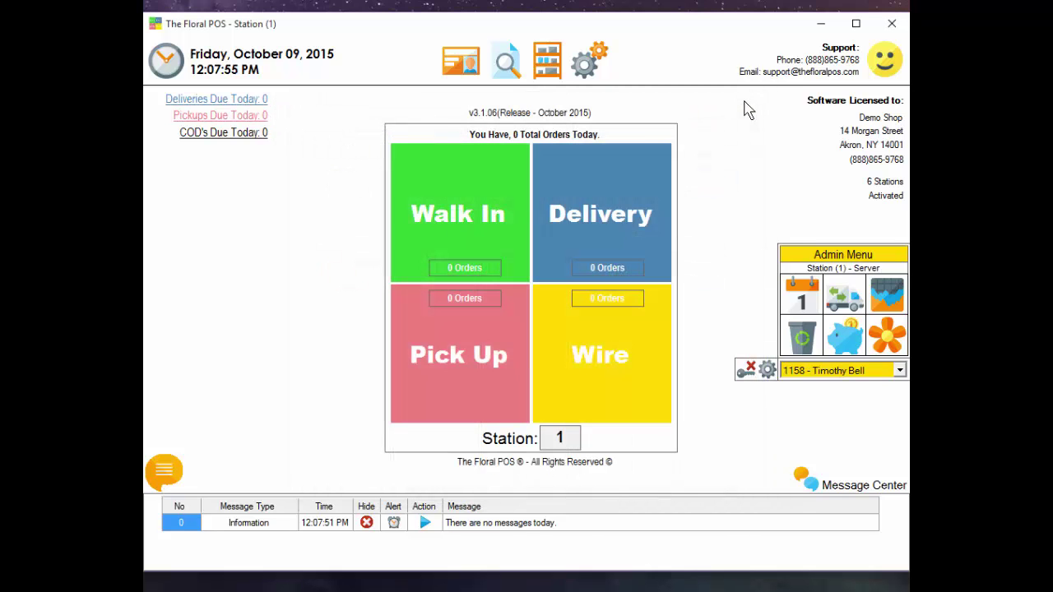
Step: Reopen the Control Panel's Employee Manager and bring up the Employee Permissions Manager
click(586, 63)
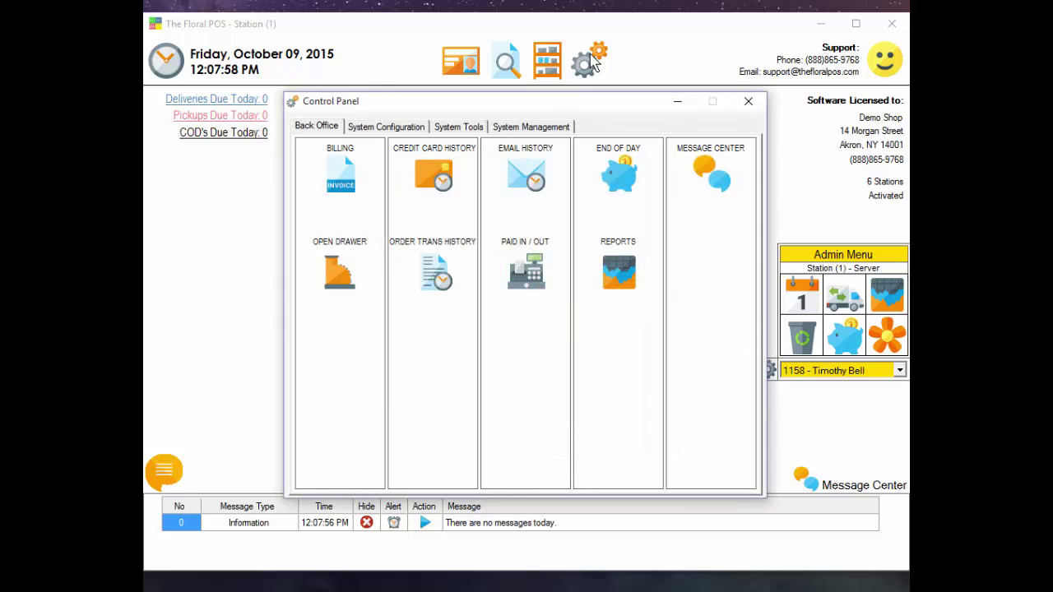
click(540, 130)
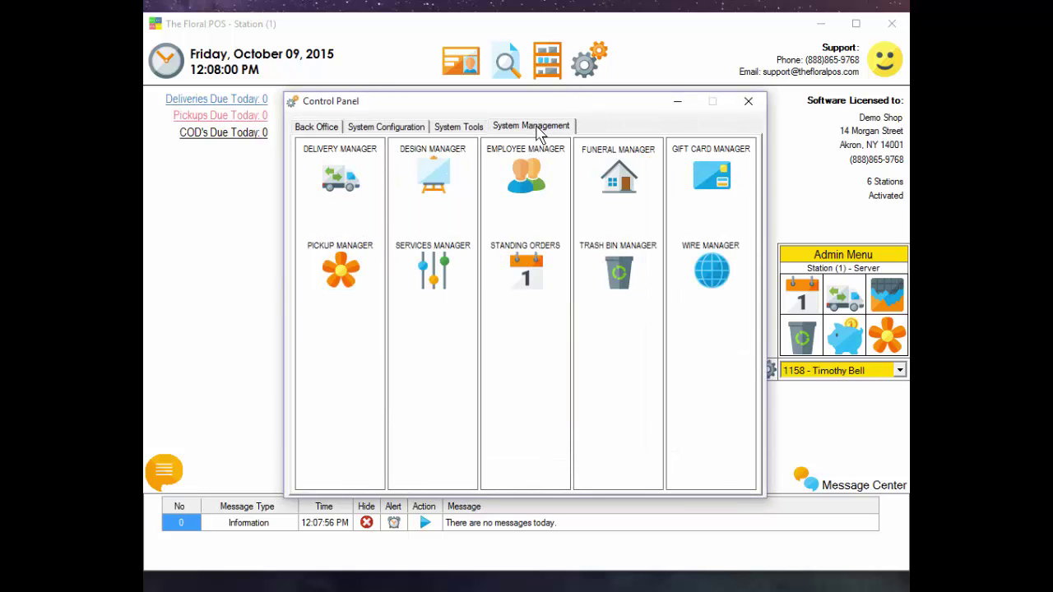
click(526, 181)
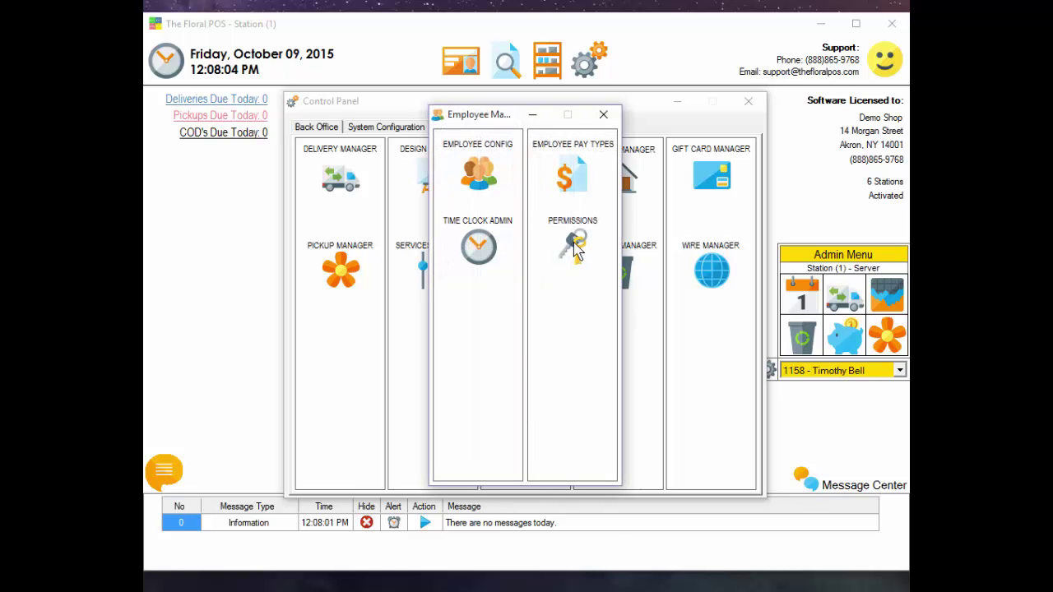
click(574, 245)
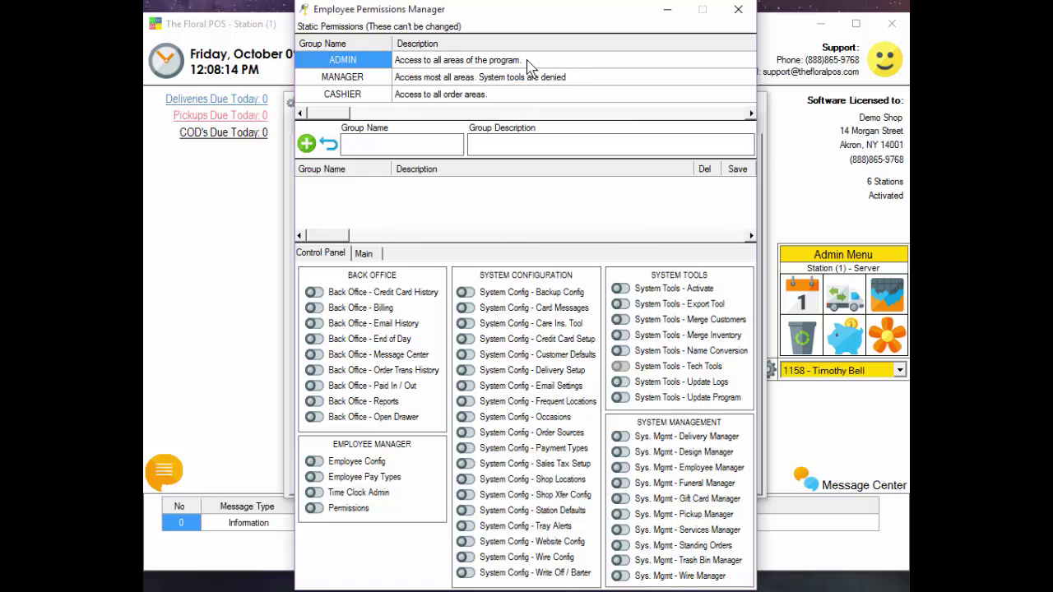
Step: Review the ADMIN, MANAGER and CASHIER permission toggles in turn, then close the Permissions Manager
click(368, 66)
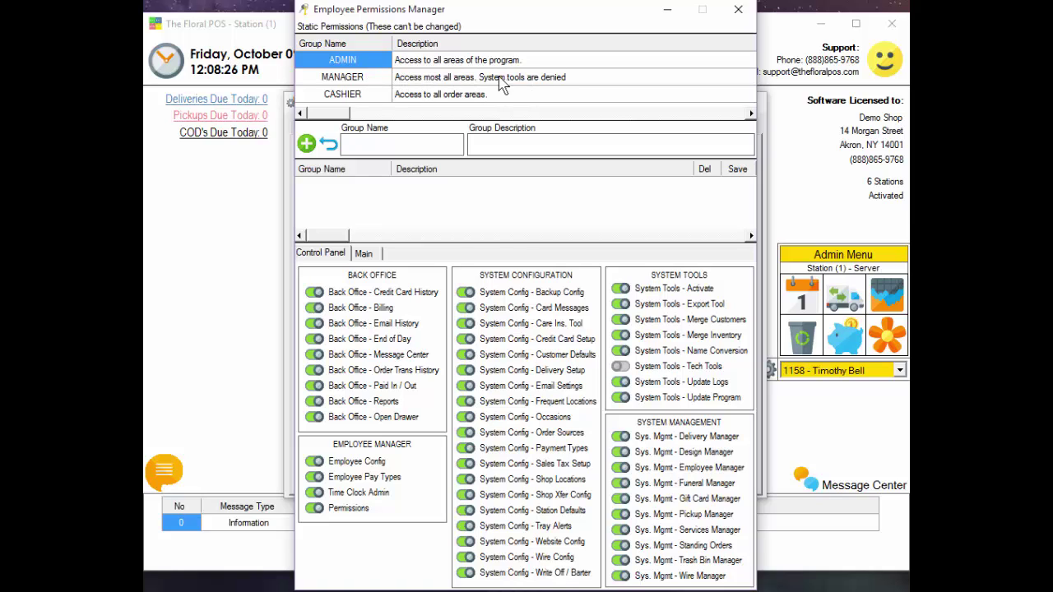
click(359, 83)
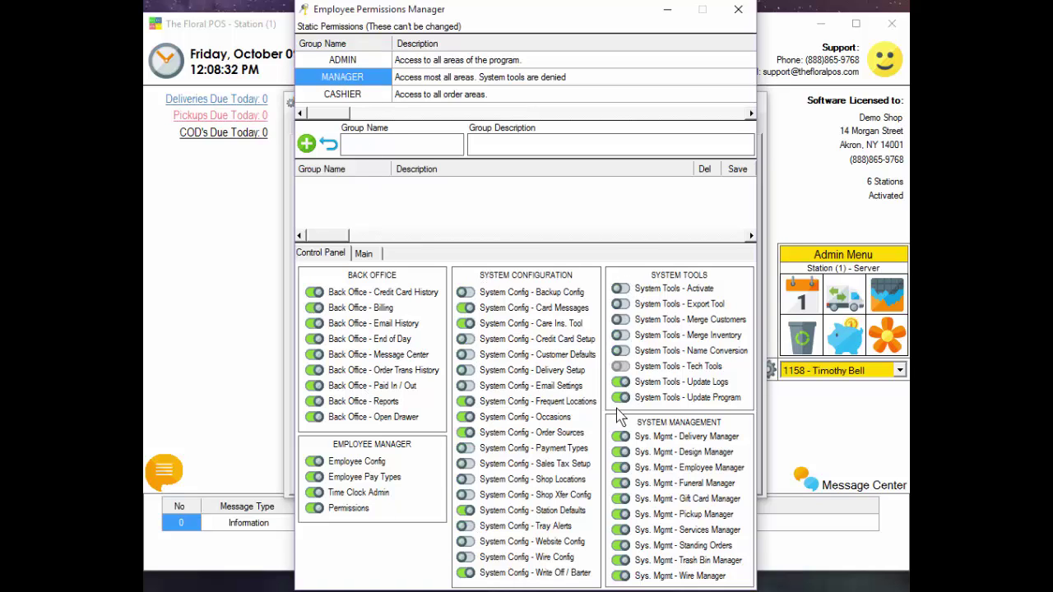
click(367, 96)
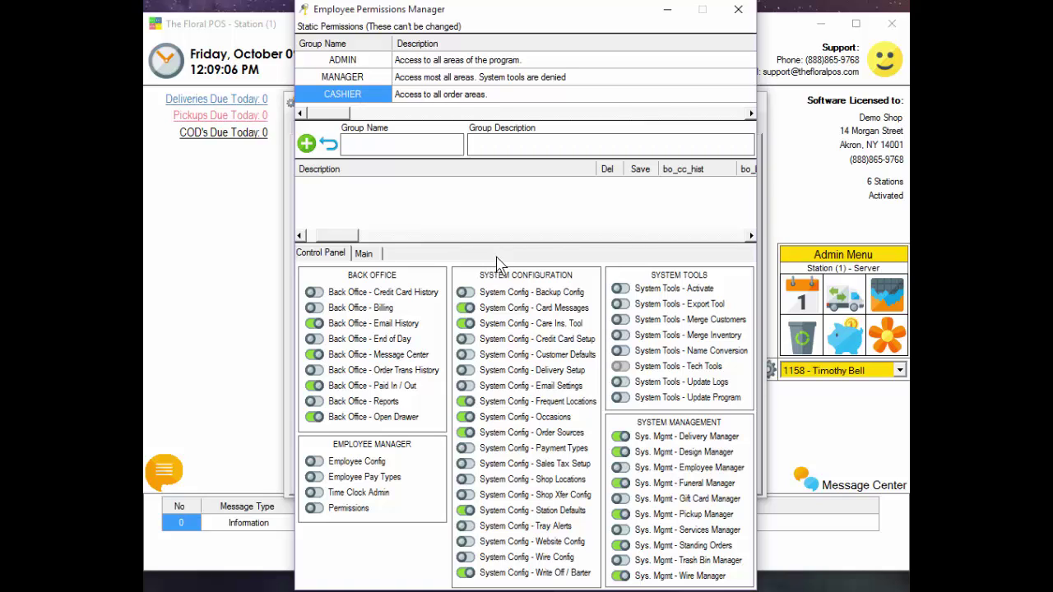
click(740, 10)
Step: Close Employee Manager and the Control Panel, then briefly view and close Reports and Trash Bin
click(603, 115)
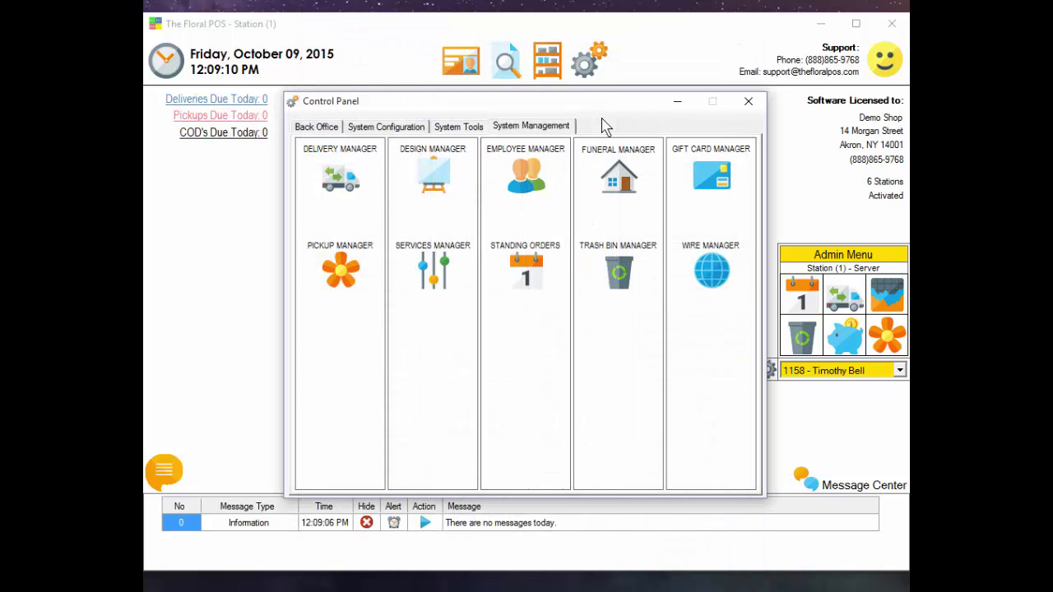
click(748, 106)
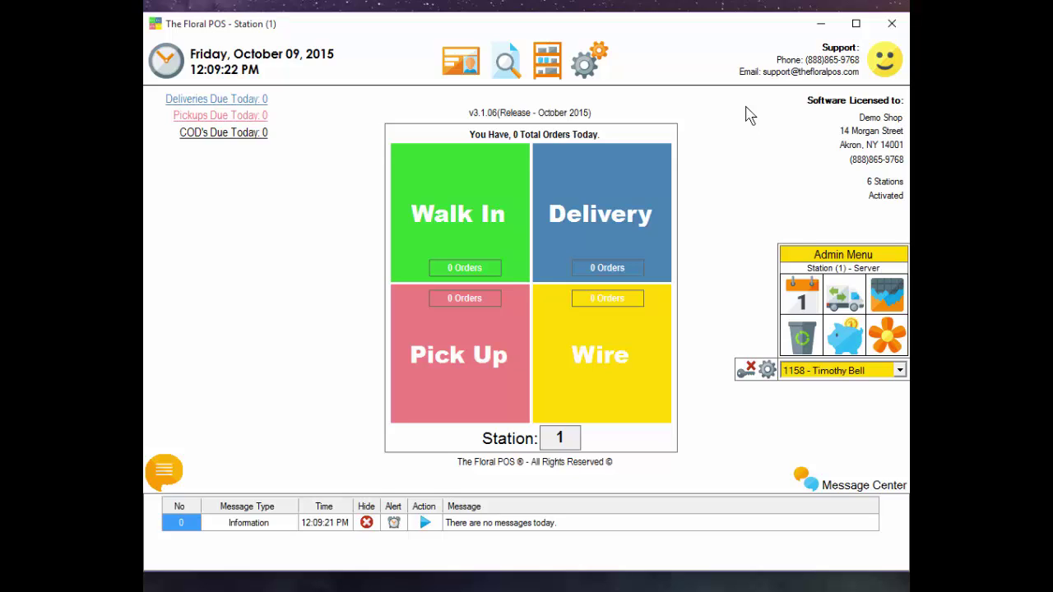
click(882, 298)
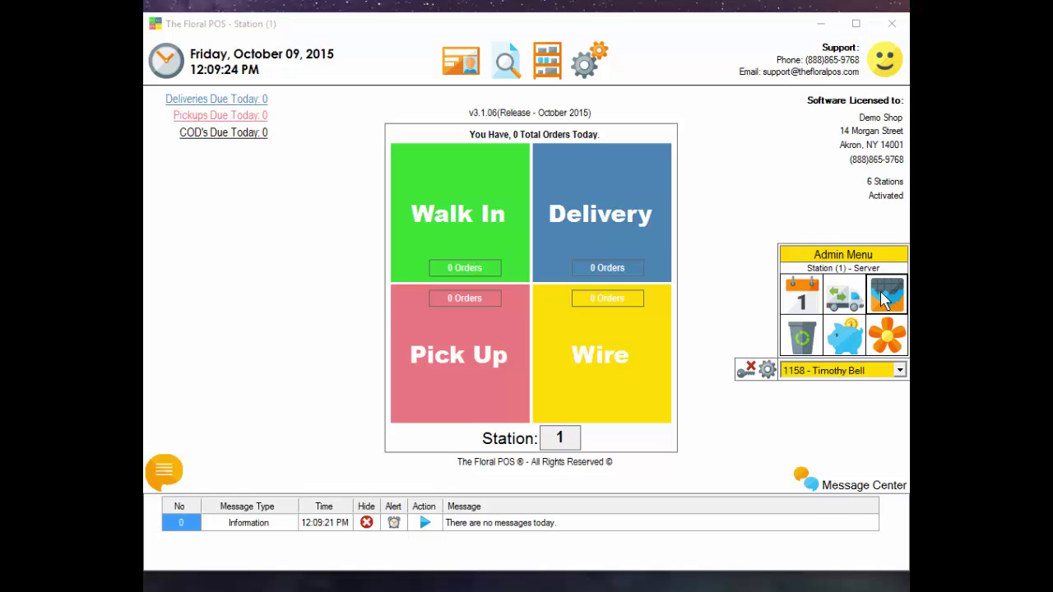
click(795, 76)
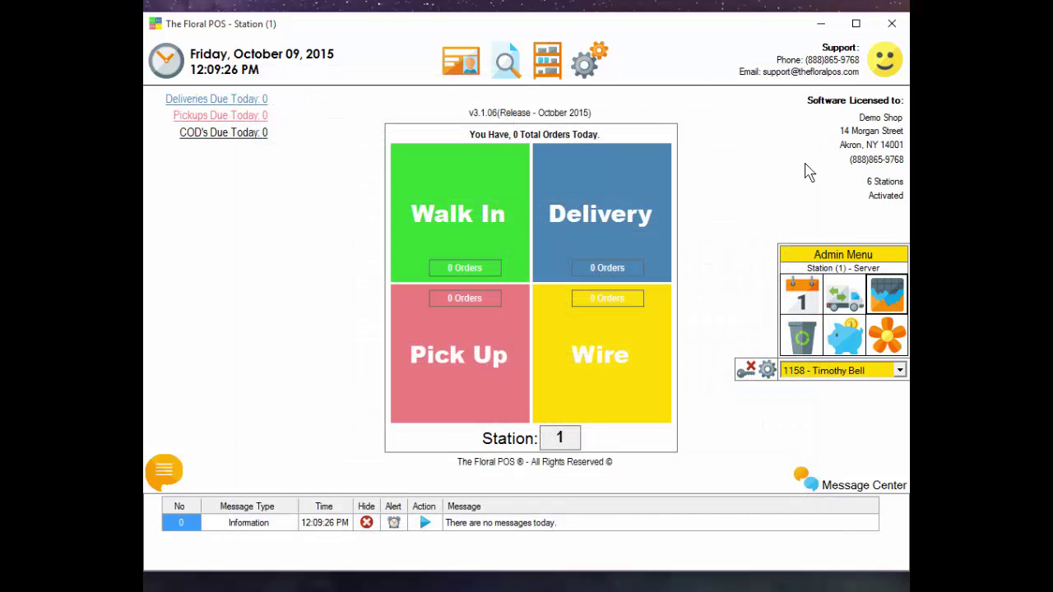
click(802, 335)
click(733, 159)
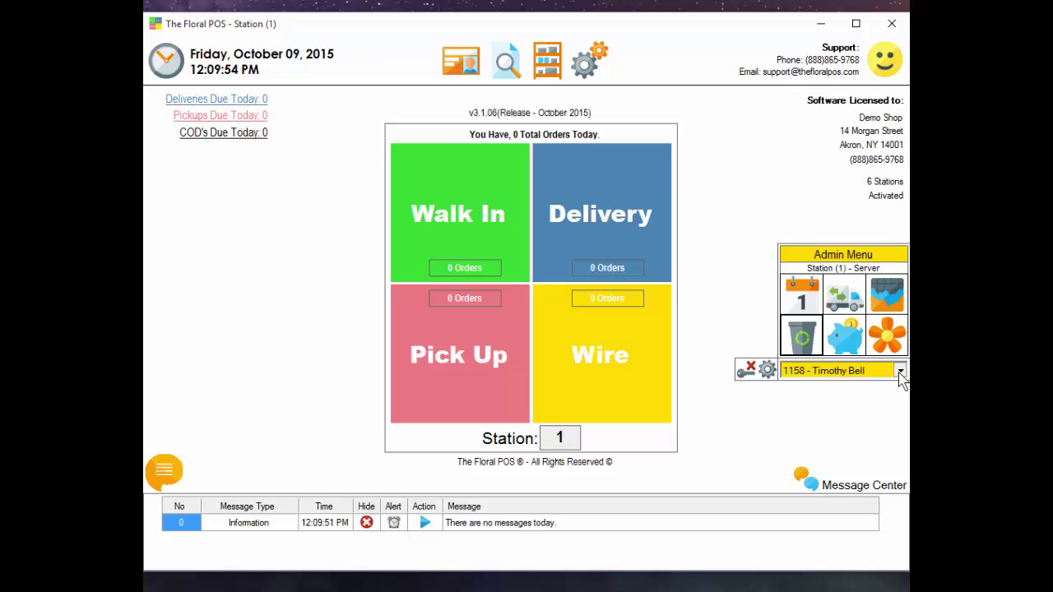
Step: Log in as the Test User account from the user list, entering its password
click(900, 372)
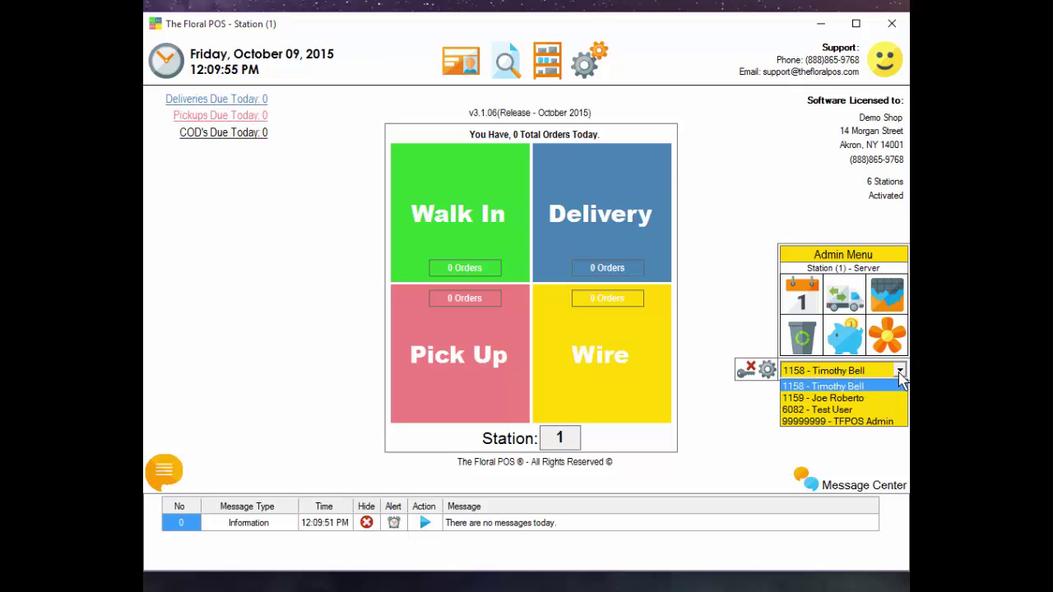
click(848, 410)
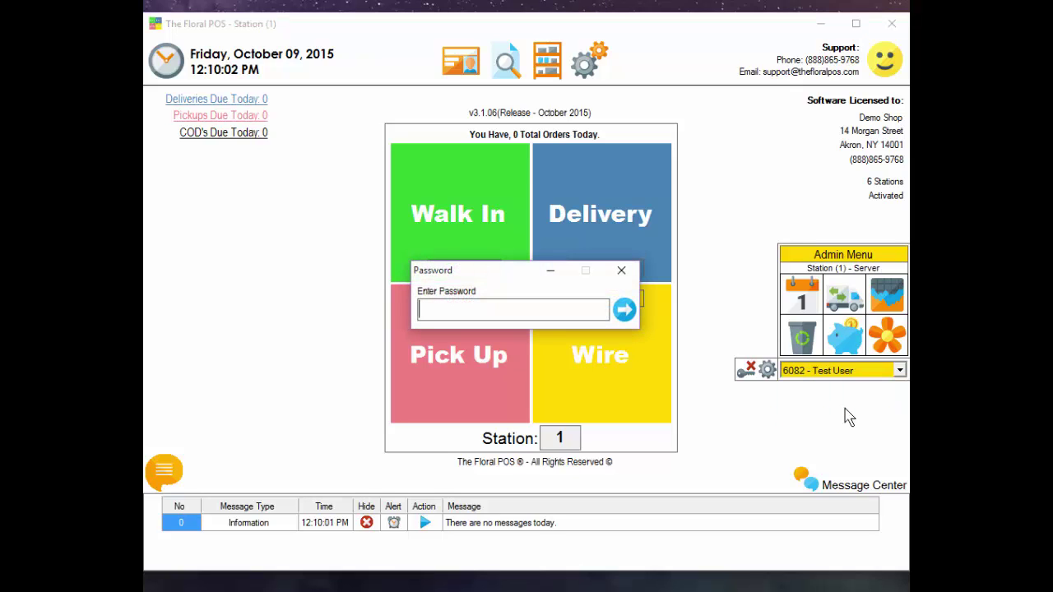
text(****)
click(627, 311)
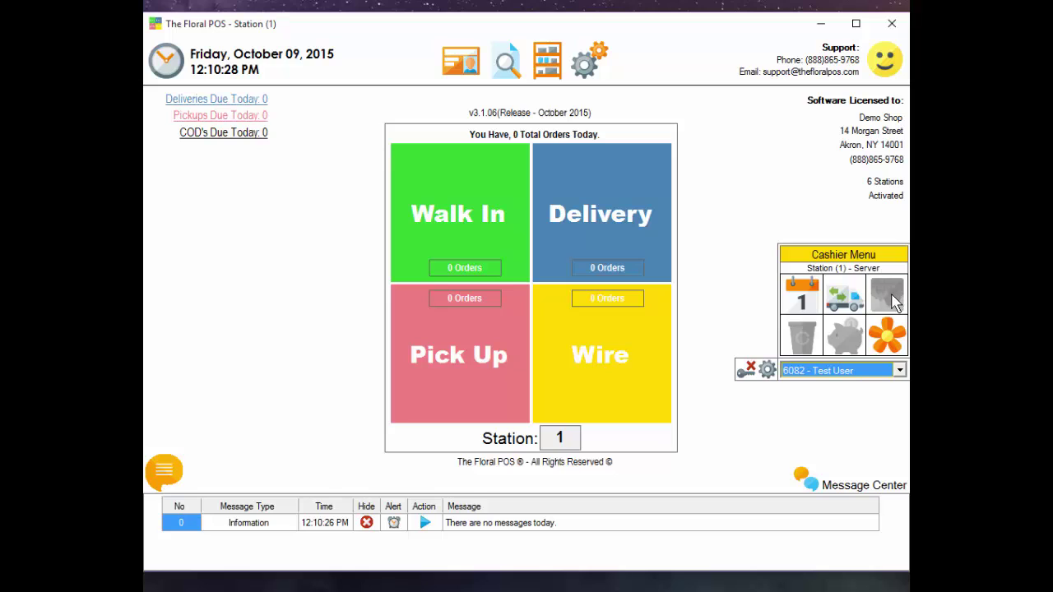
click(767, 370)
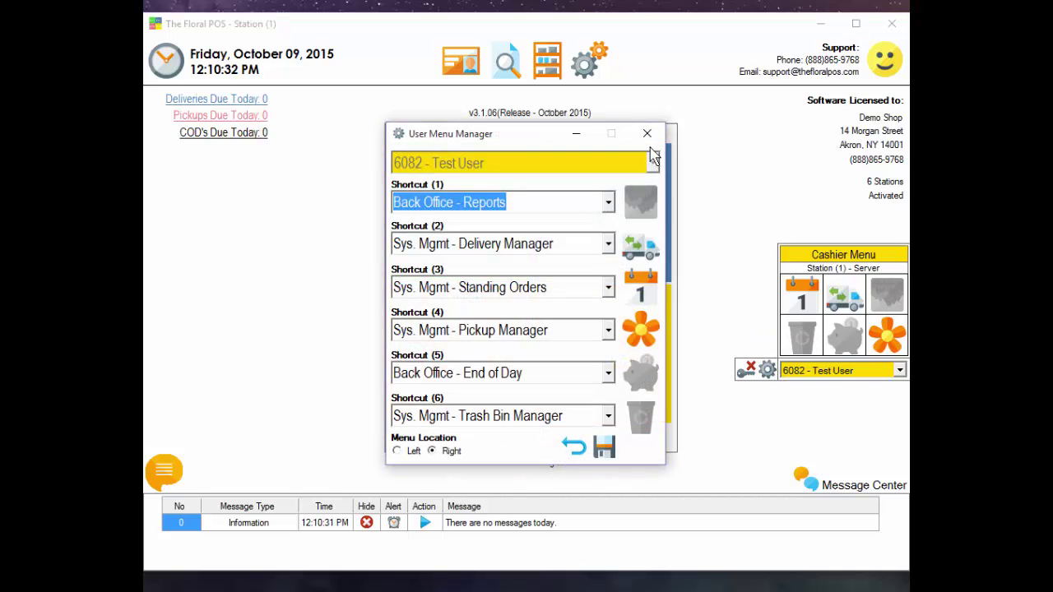
click(646, 134)
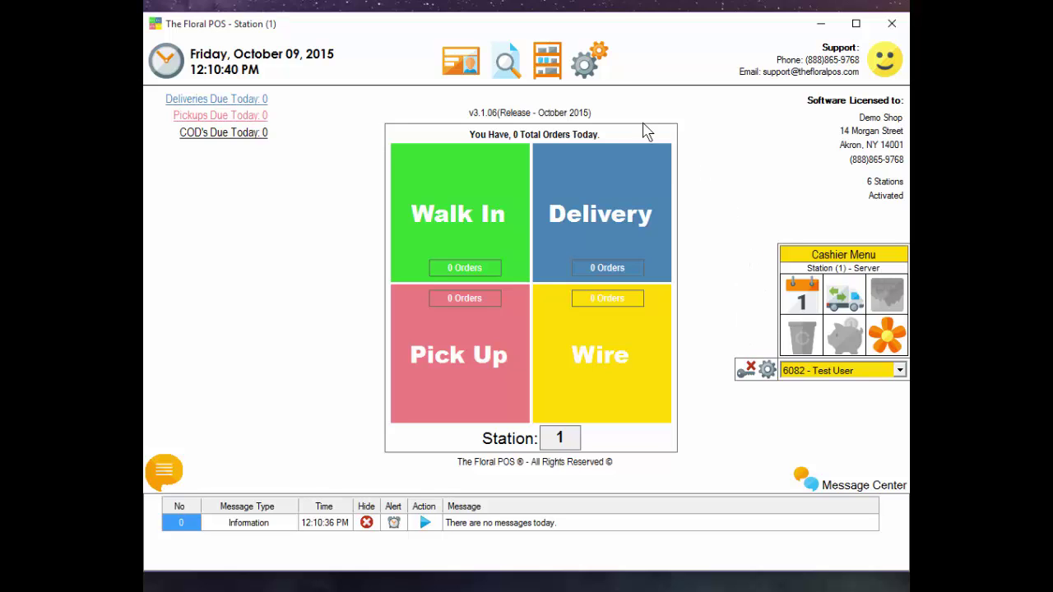
click(589, 71)
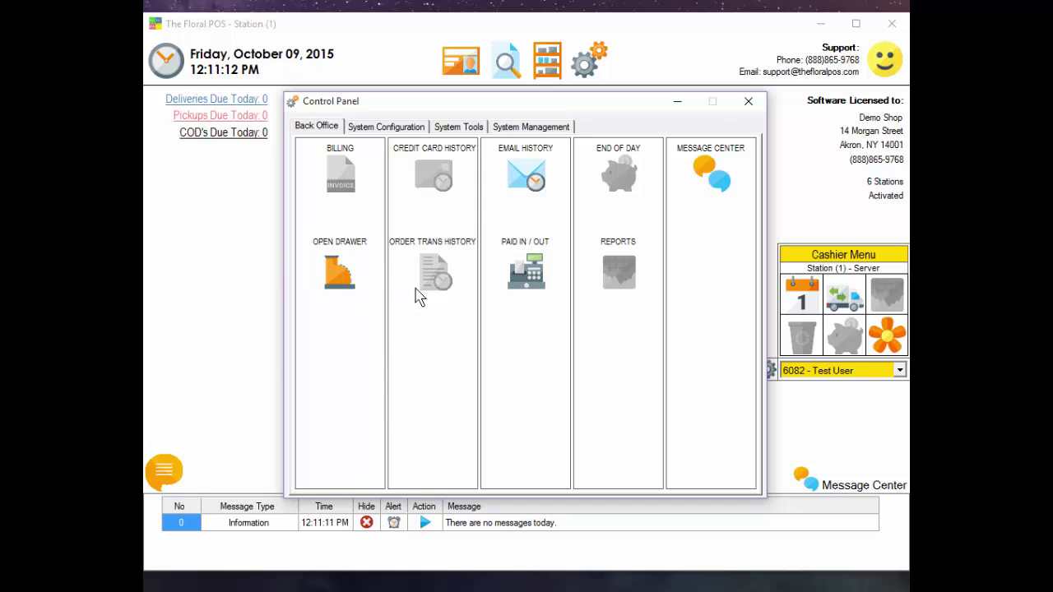
click(394, 128)
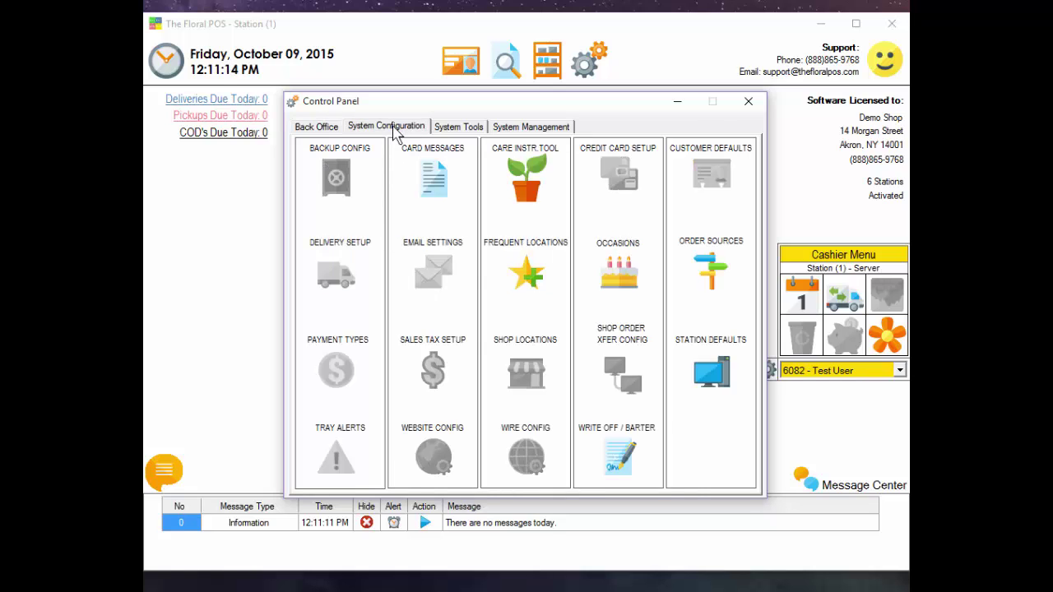
click(472, 132)
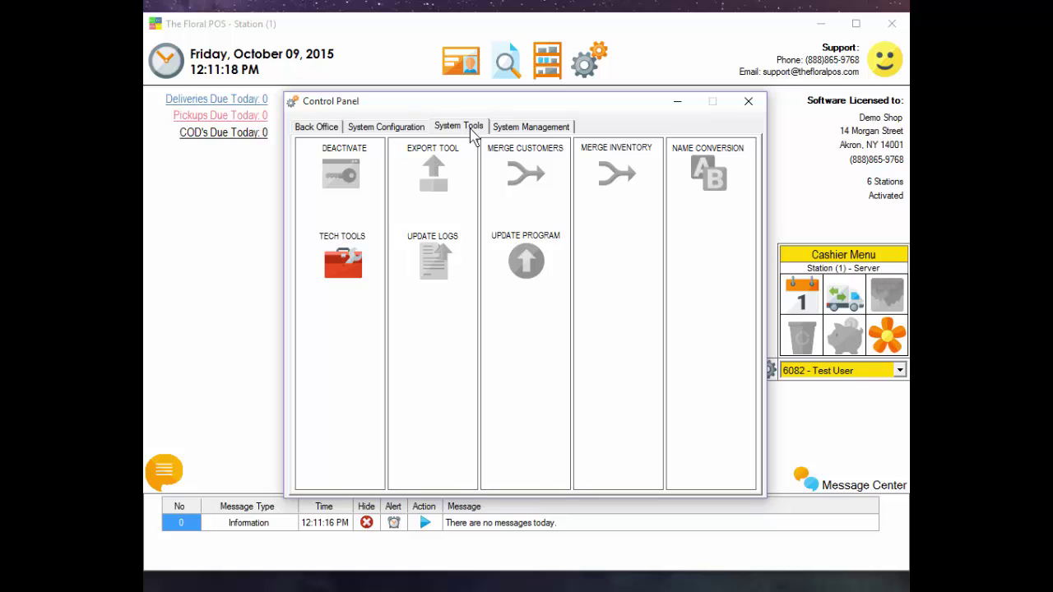
click(522, 131)
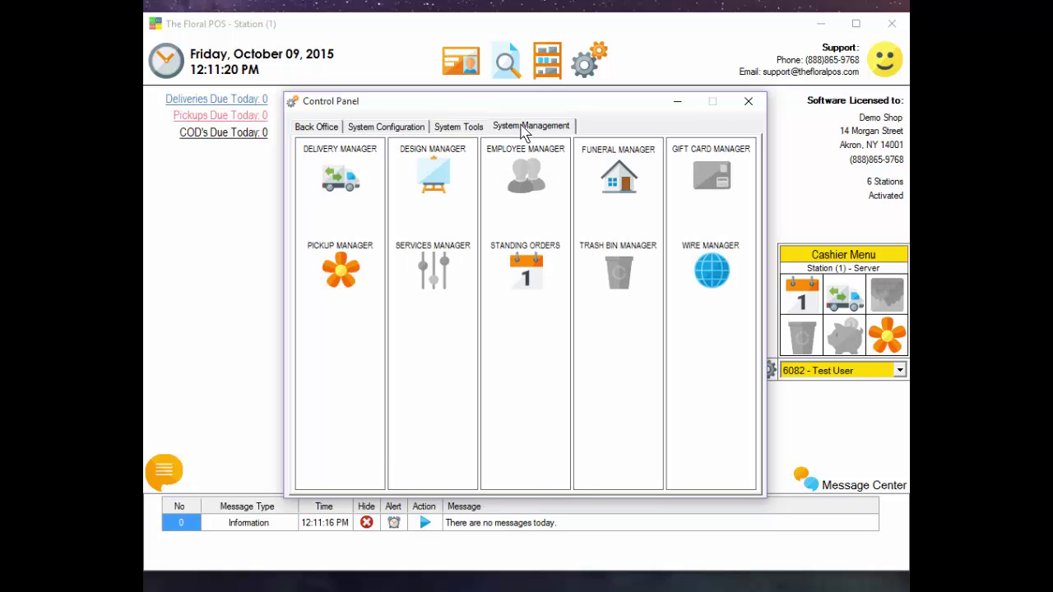
click(474, 126)
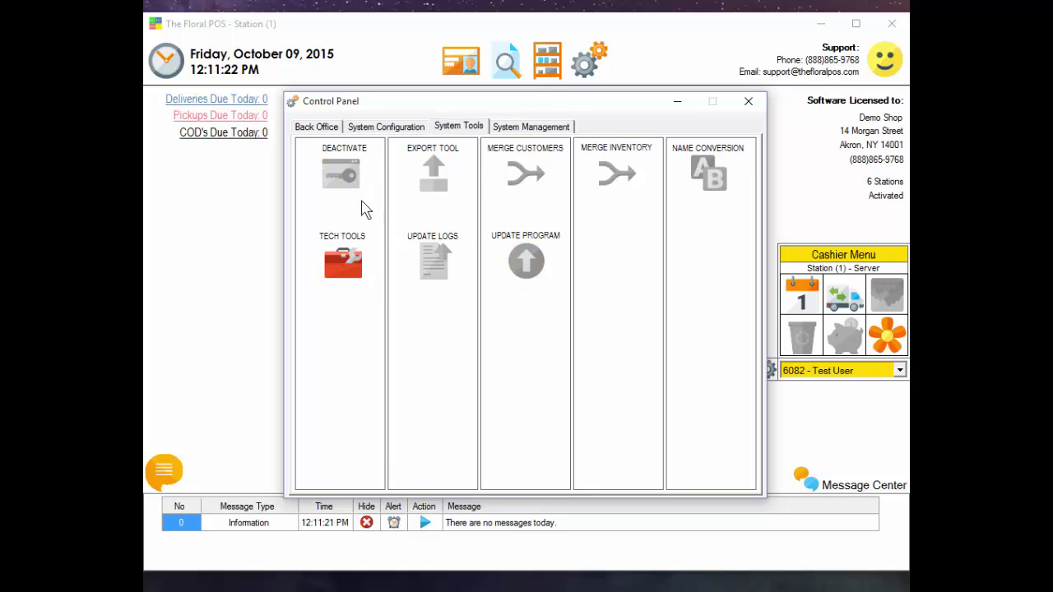
click(346, 262)
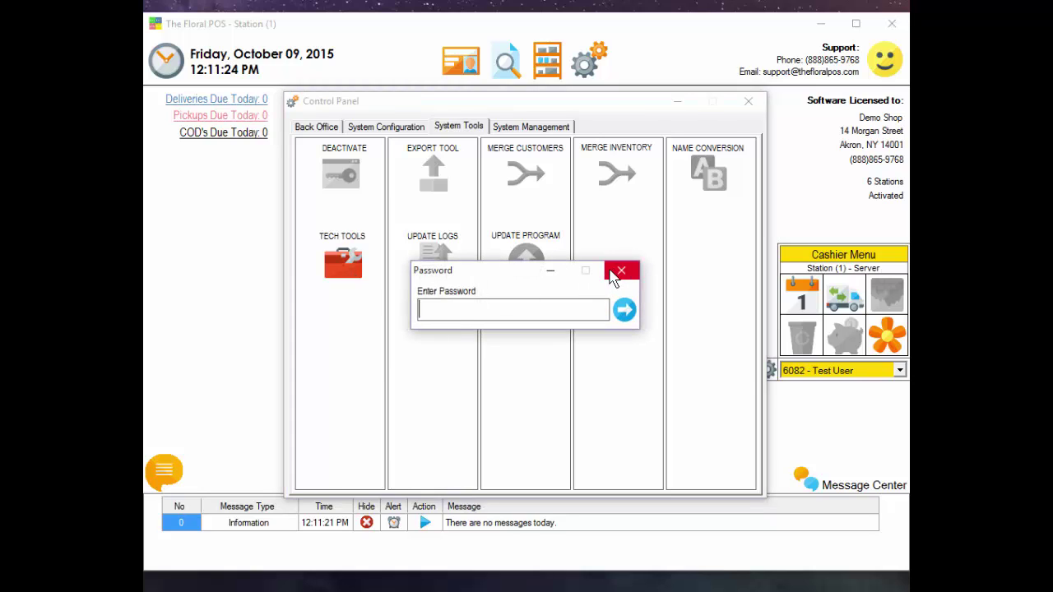
click(621, 271)
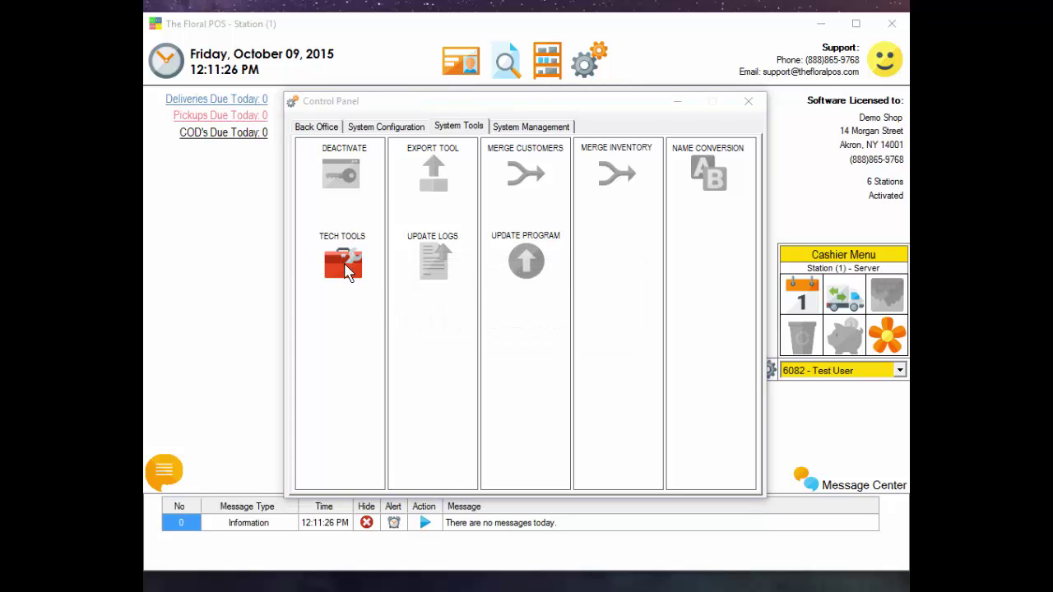
click(346, 271)
click(619, 271)
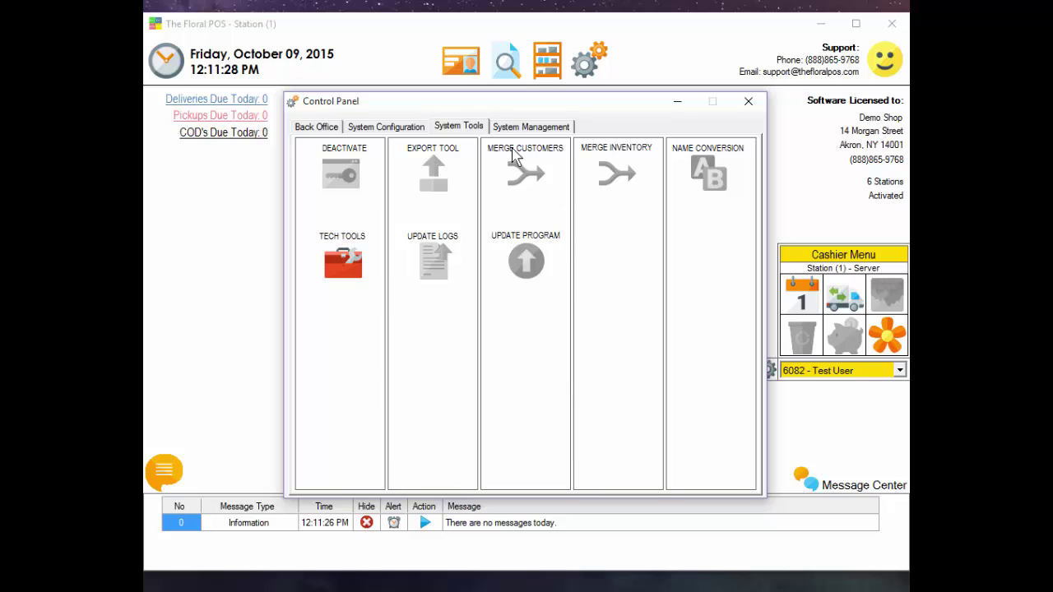
click(519, 130)
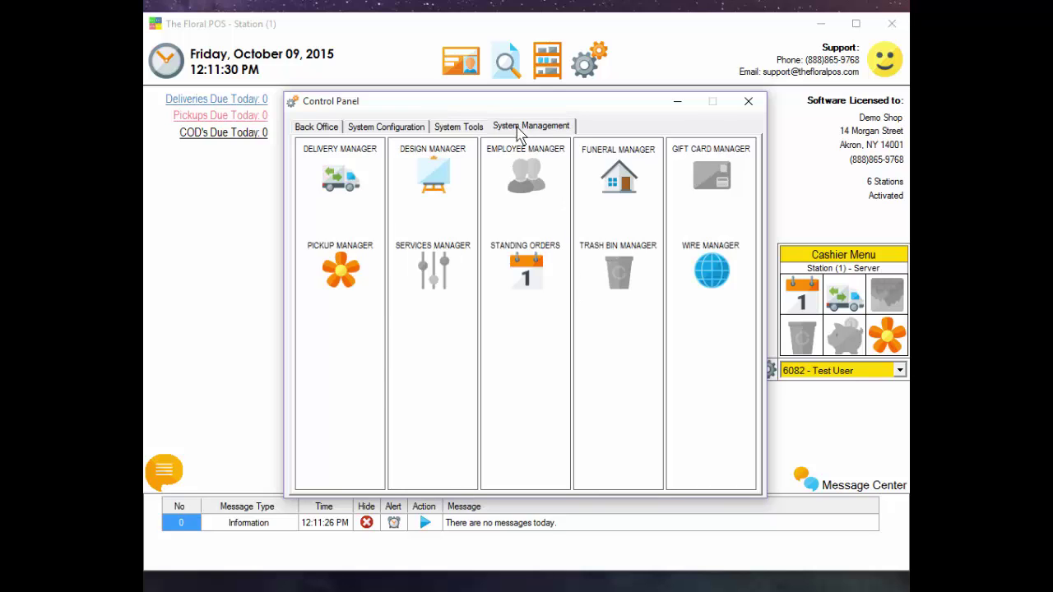
click(459, 128)
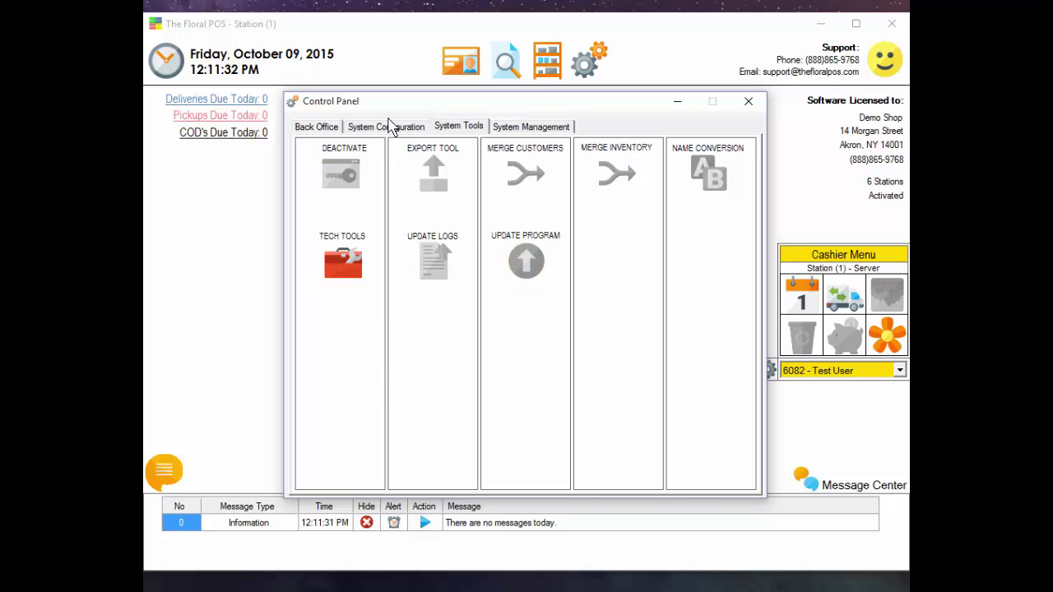
click(384, 128)
click(325, 129)
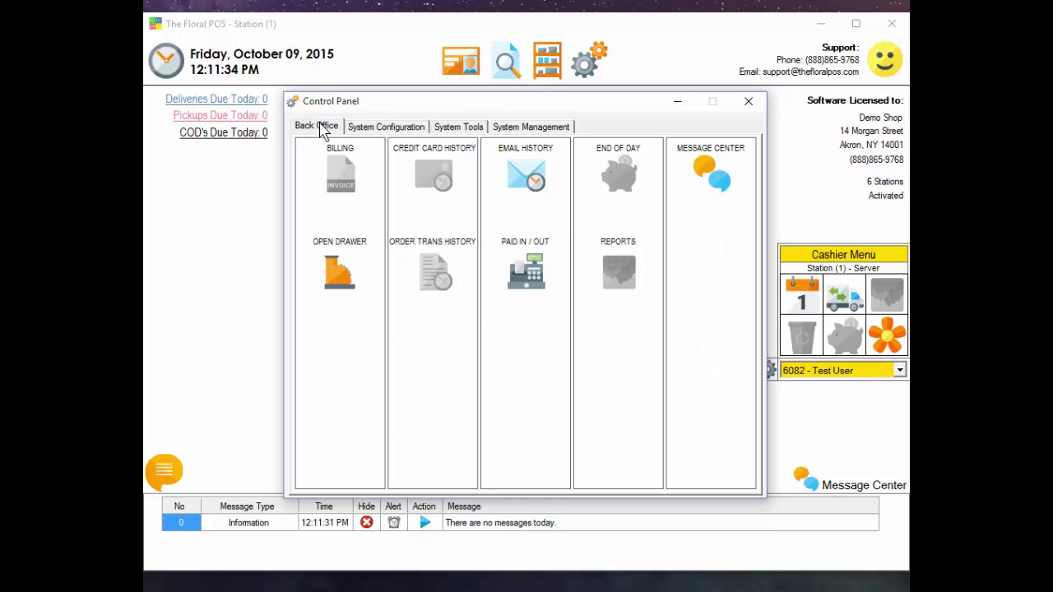
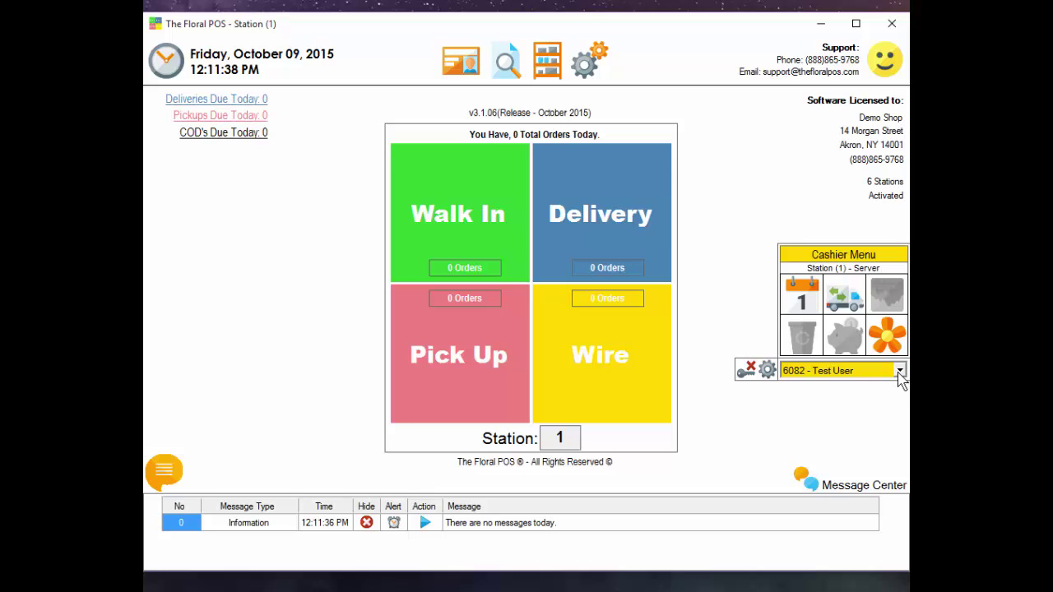
Step: Log in as the administrator employee with the admin password
click(901, 371)
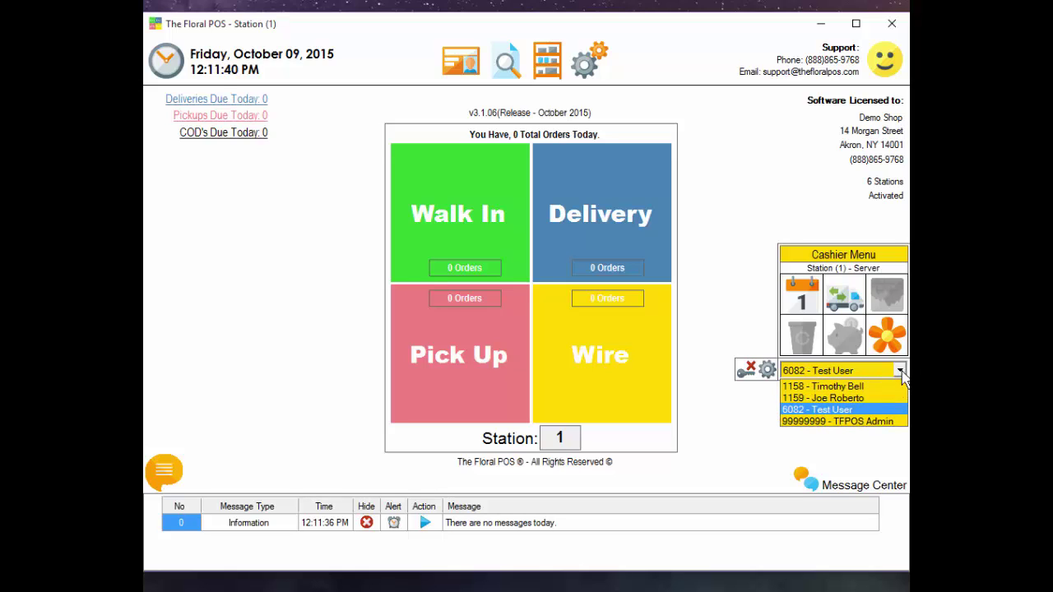
click(855, 384)
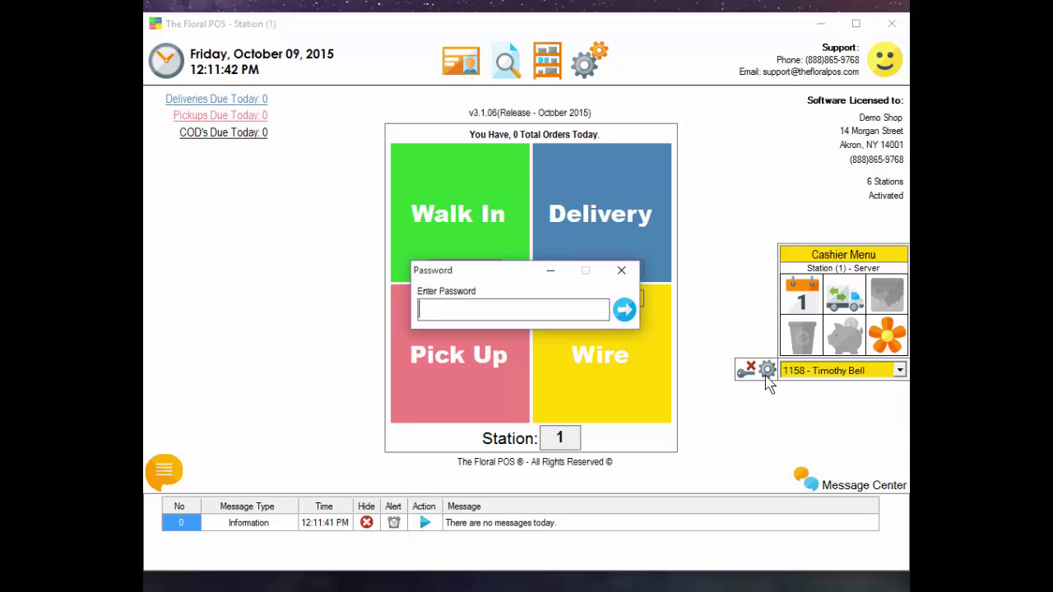
click(626, 309)
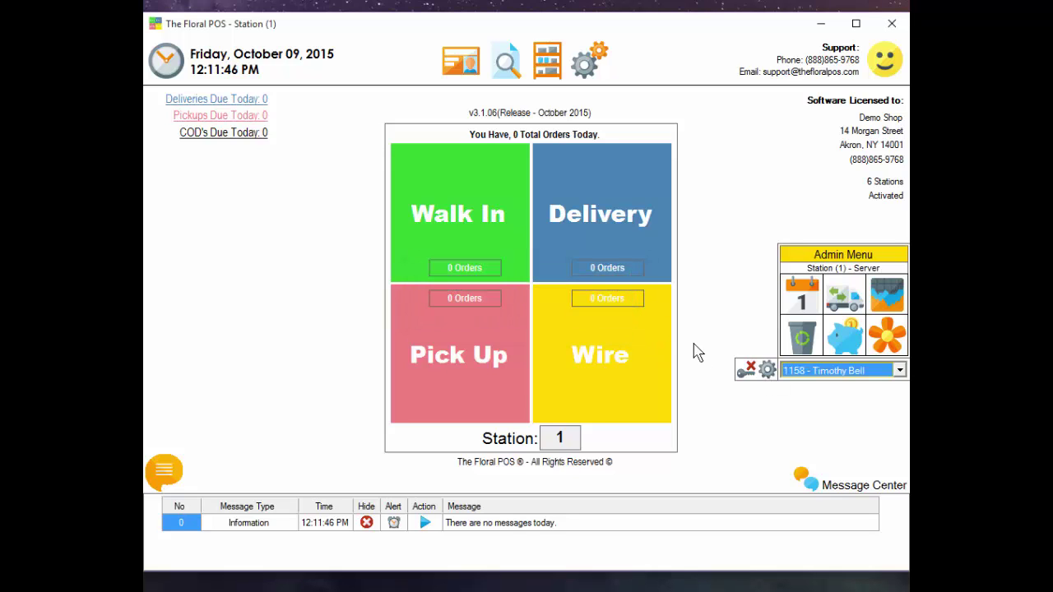
Step: Go to System Management > Employee Manager > Permissions in the Control Panel
click(587, 64)
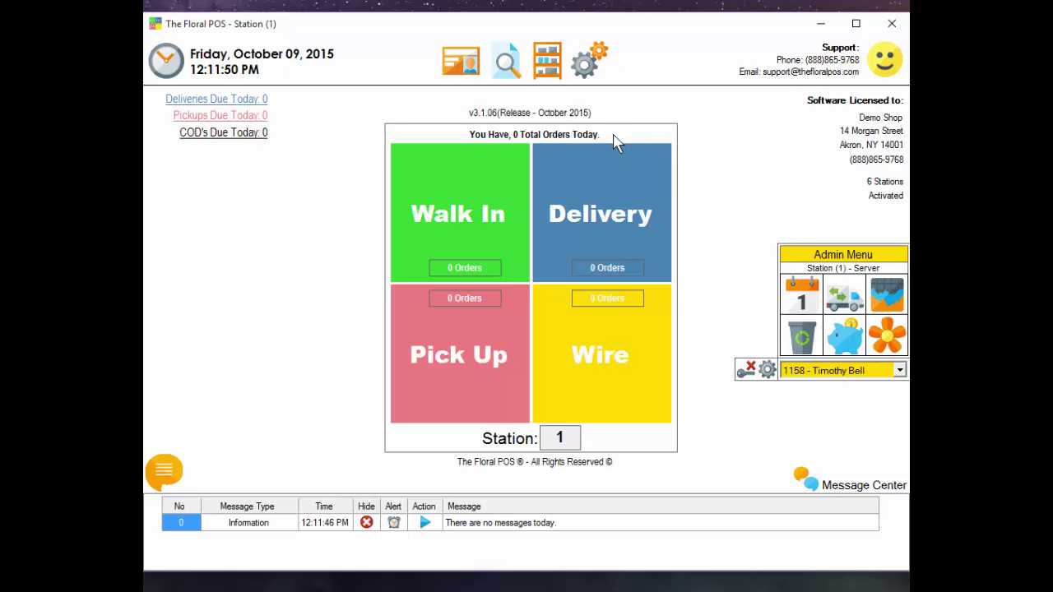
click(530, 130)
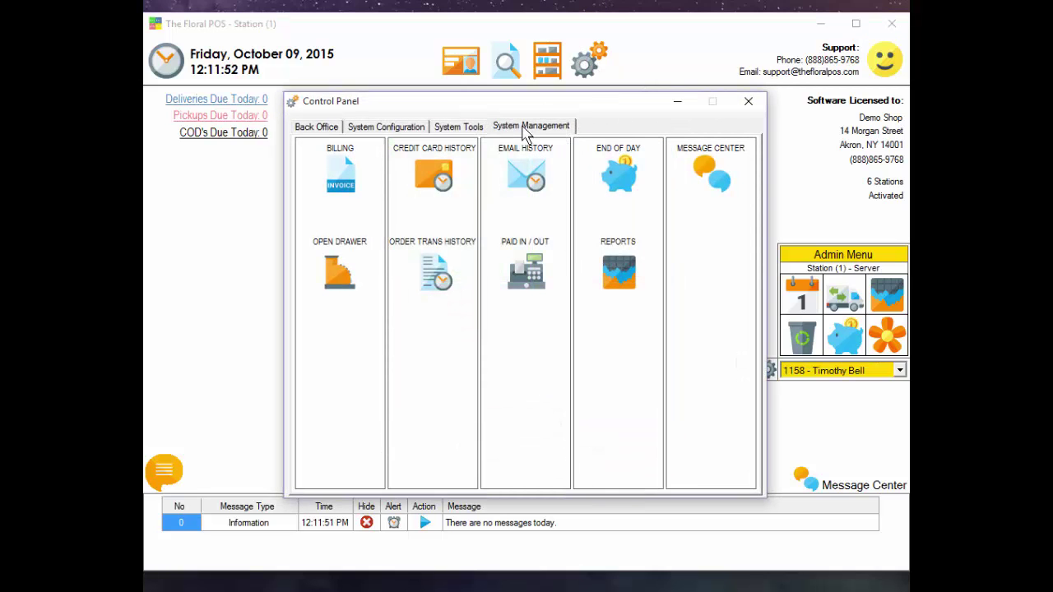
click(522, 186)
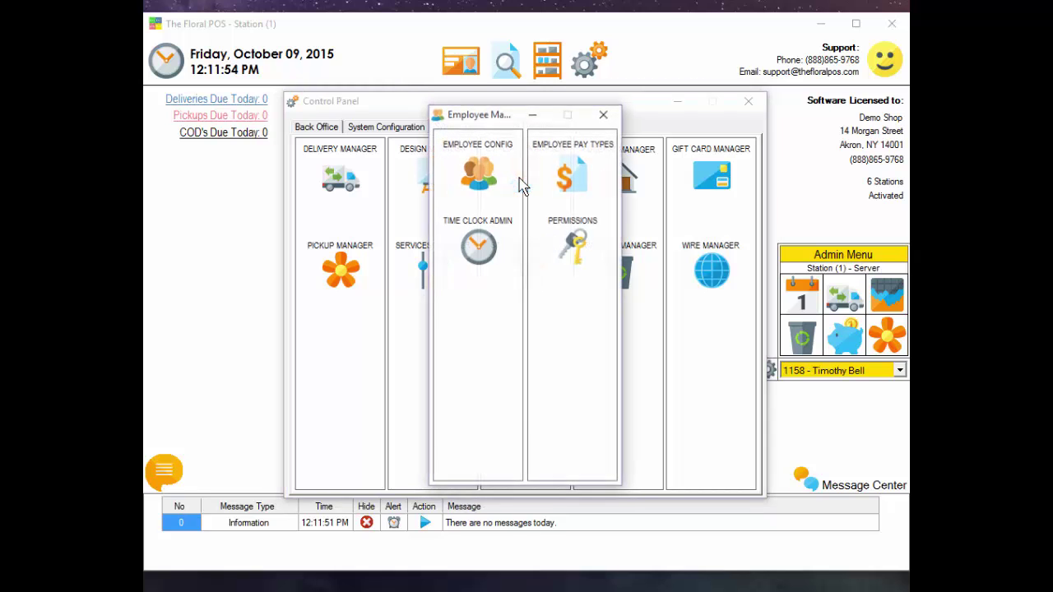
click(575, 247)
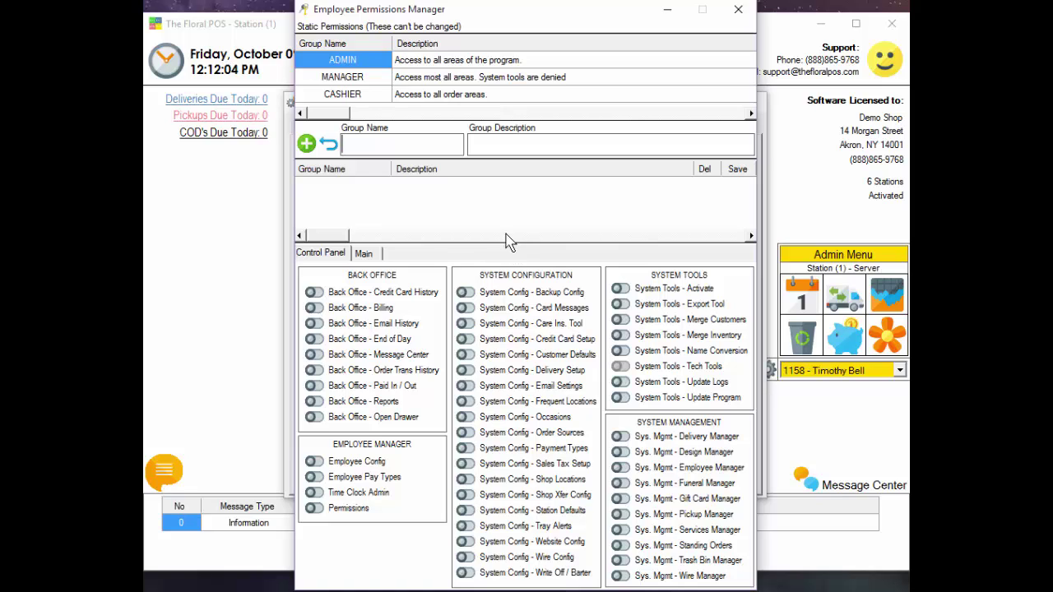
Step: Add a 'Test' group from CASHIER rights, described 'Test', with Back Office - Reports on
click(355, 97)
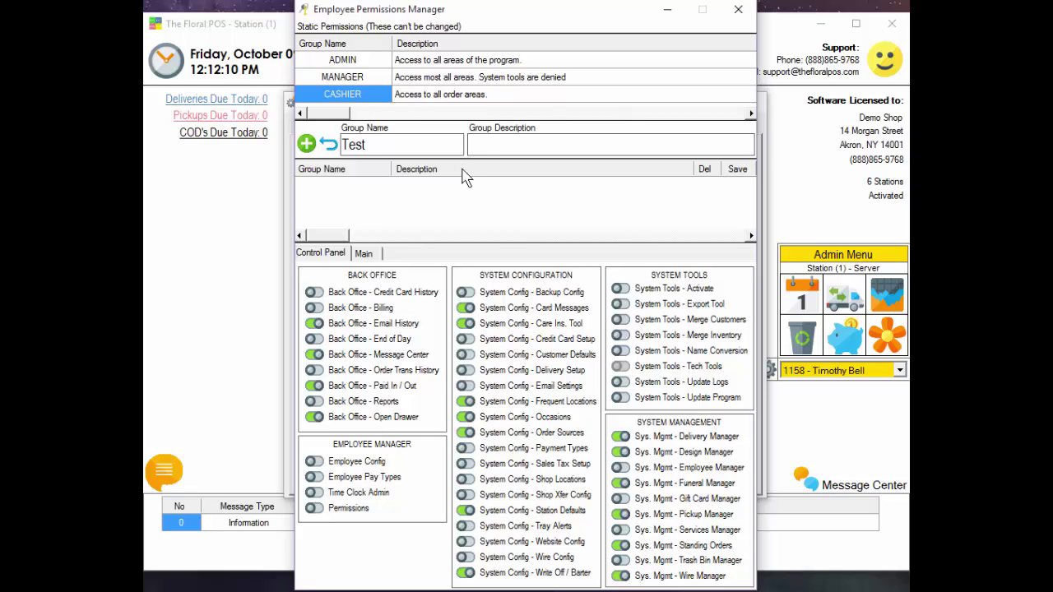
click(559, 146)
text(Test)
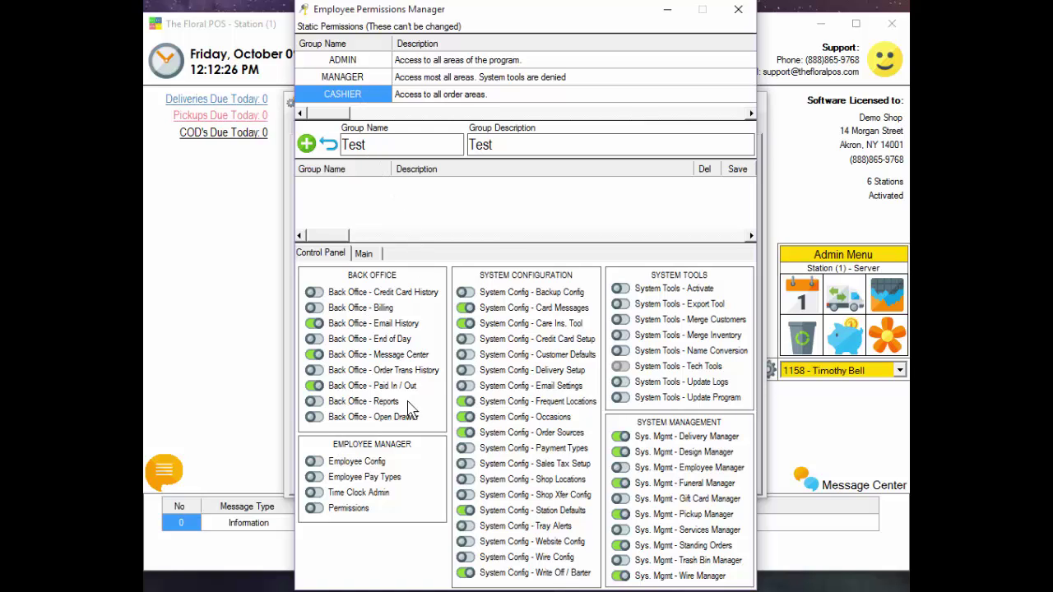
click(314, 401)
click(306, 144)
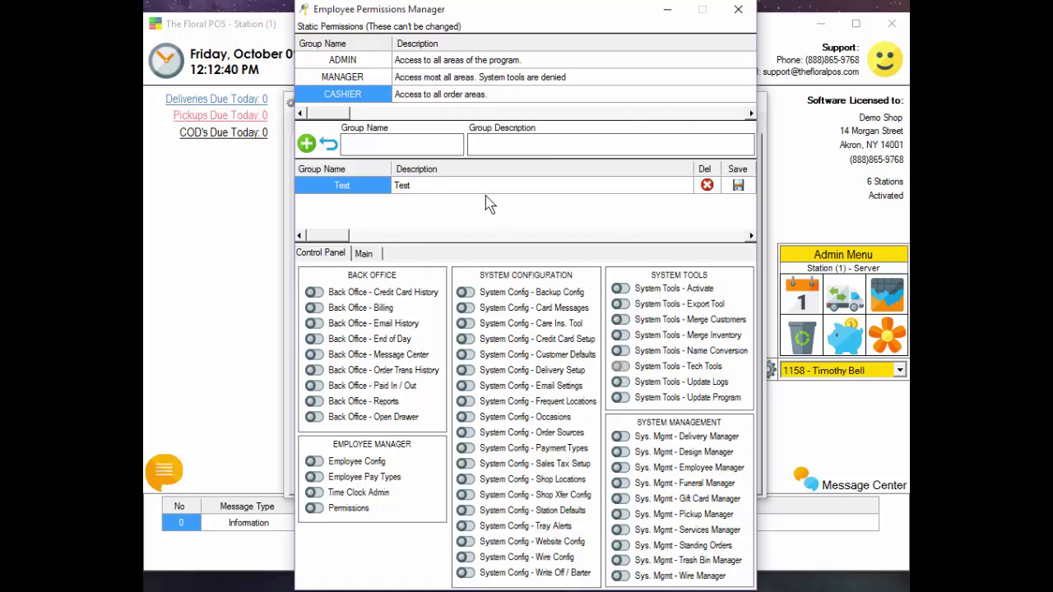
Step: Enable Back Office - End of Day for Test, confirm the save, and close the manager
click(476, 193)
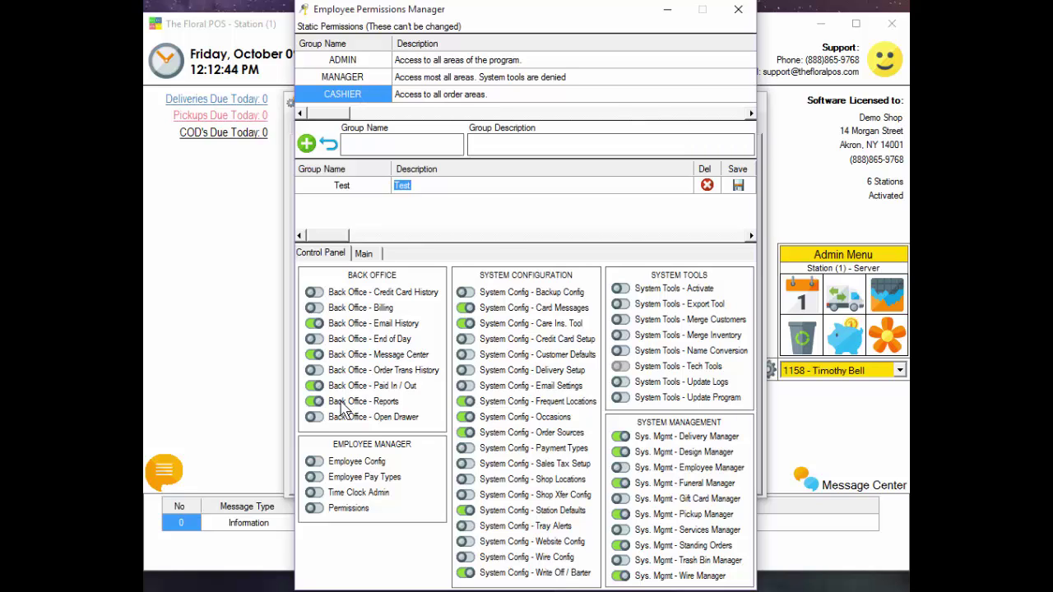
click(317, 339)
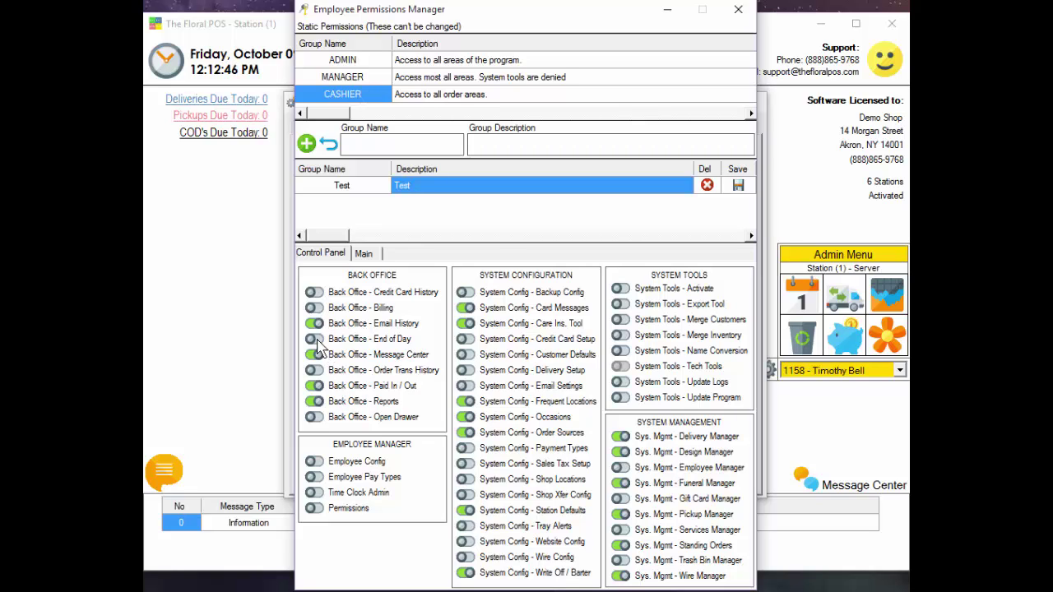
click(737, 185)
click(548, 351)
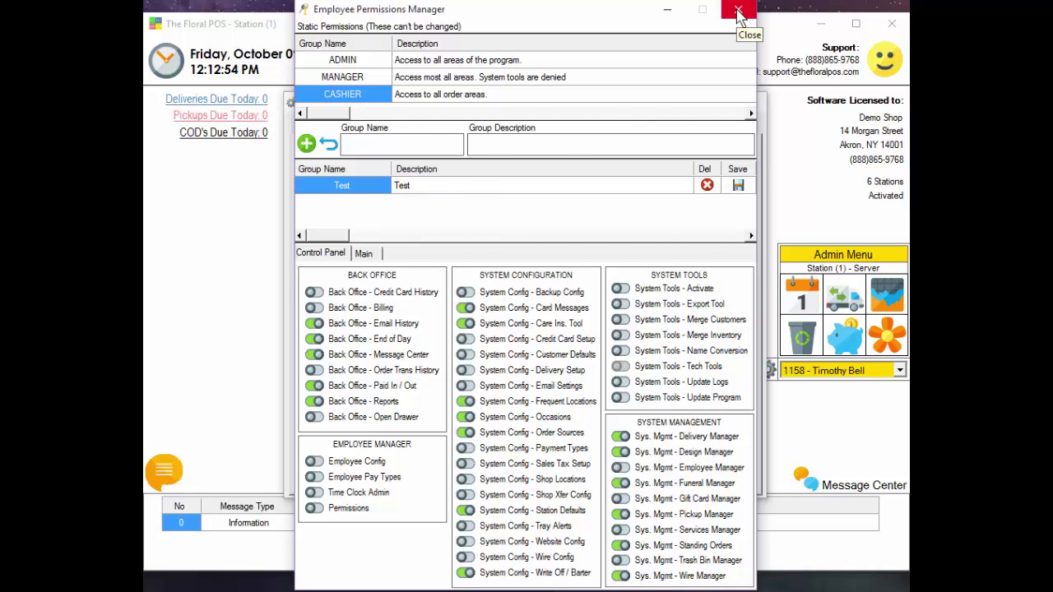
click(737, 12)
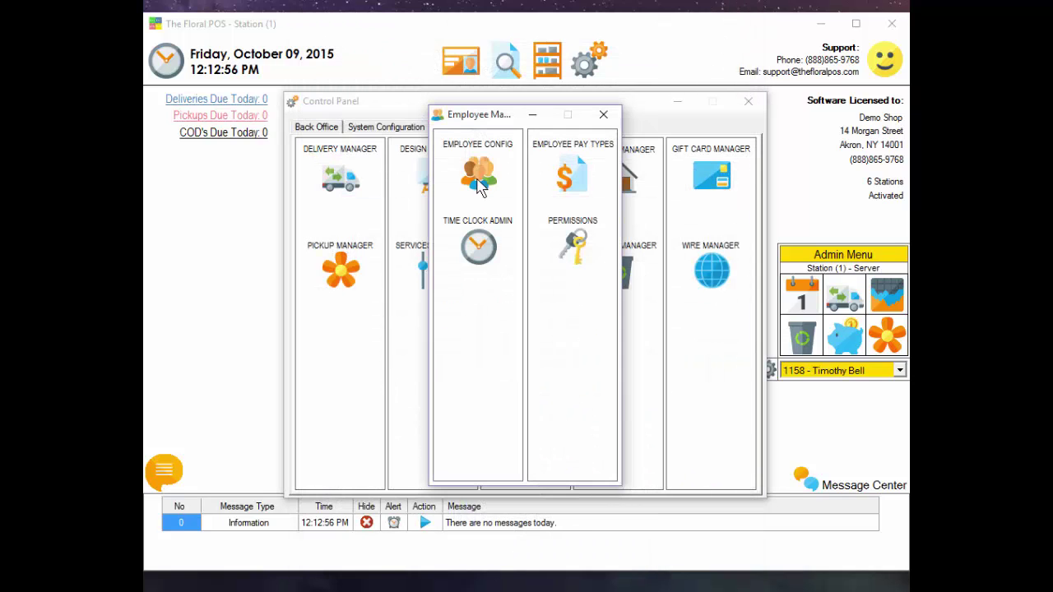
Step: Set Test User's Permissions to 'Test' in Employee Config, save, and close both employee windows
click(481, 183)
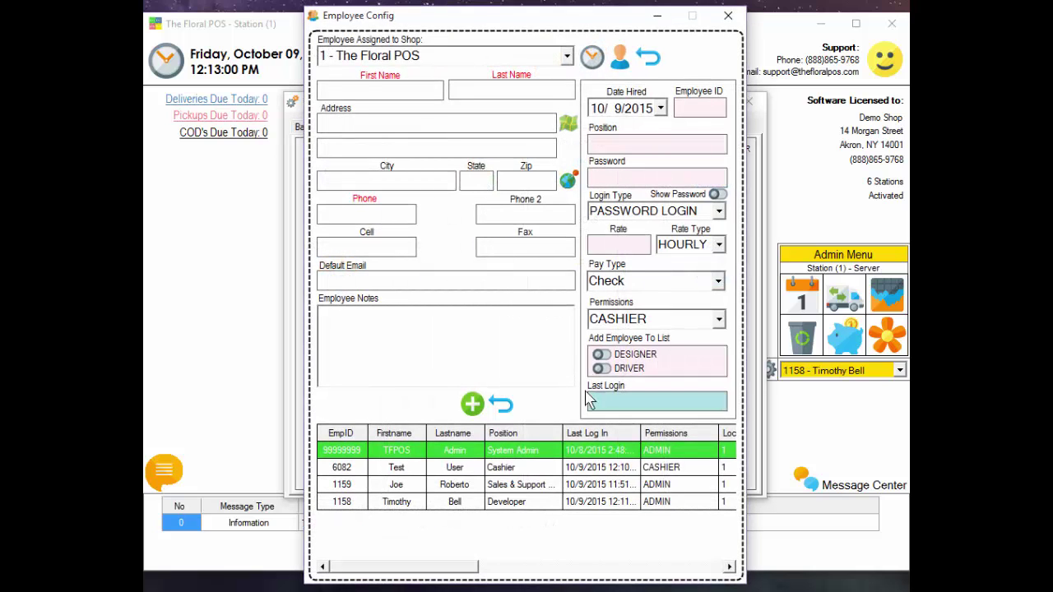
click(444, 471)
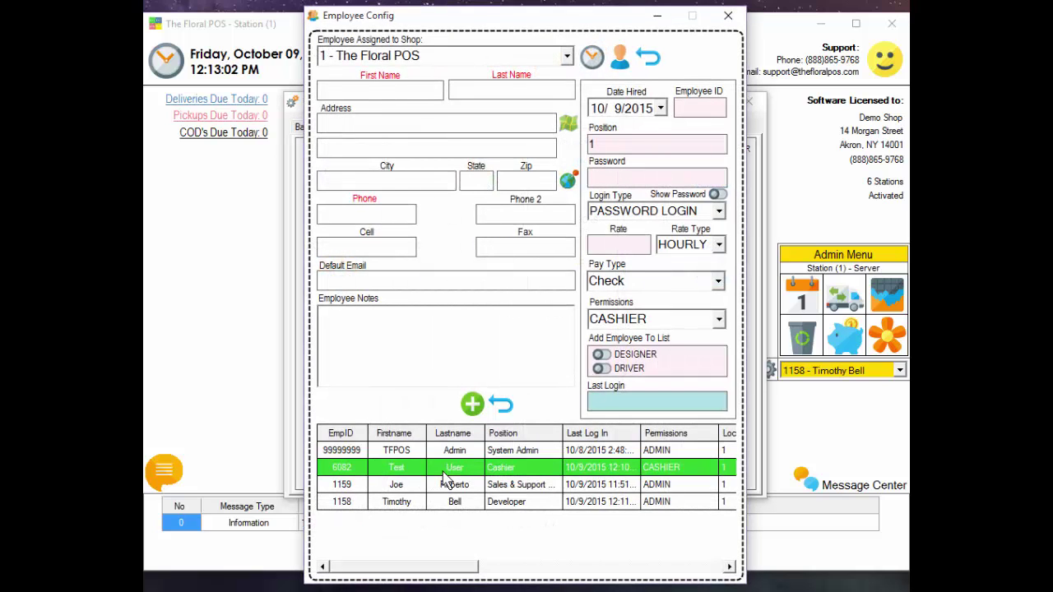
click(719, 320)
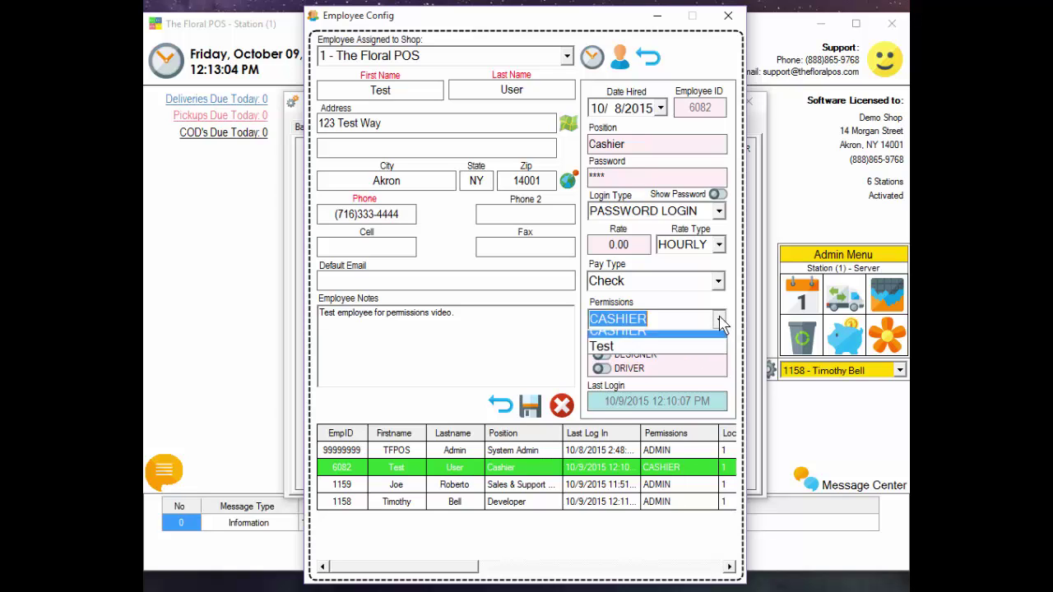
click(618, 385)
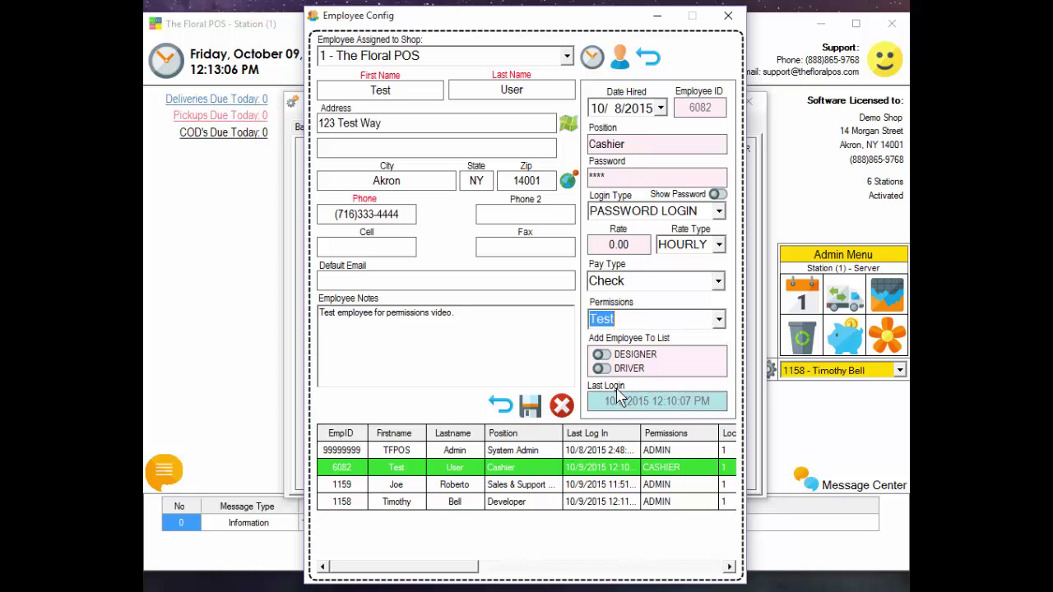
click(531, 411)
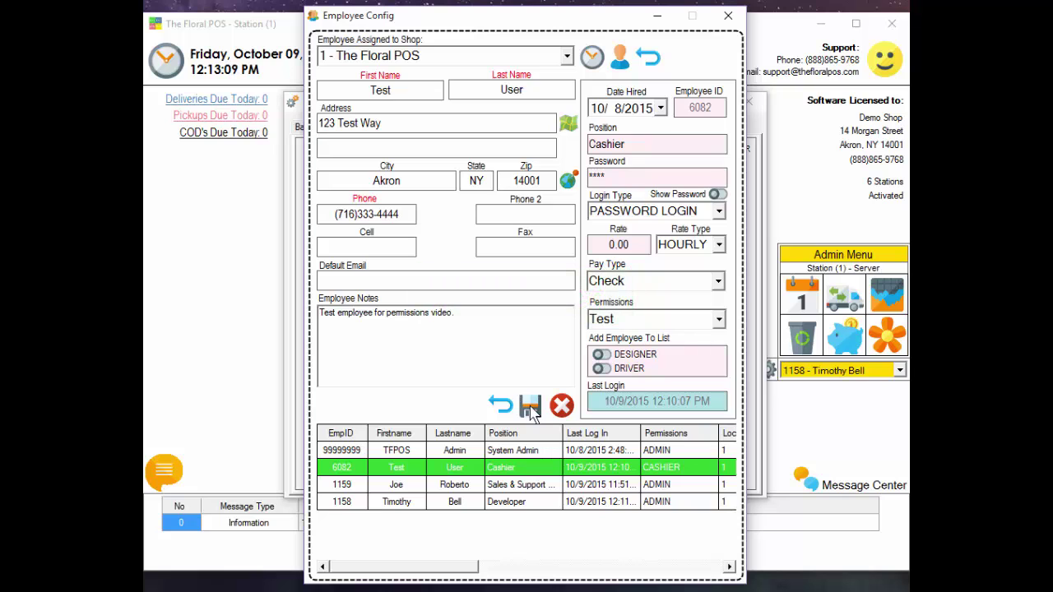
click(728, 15)
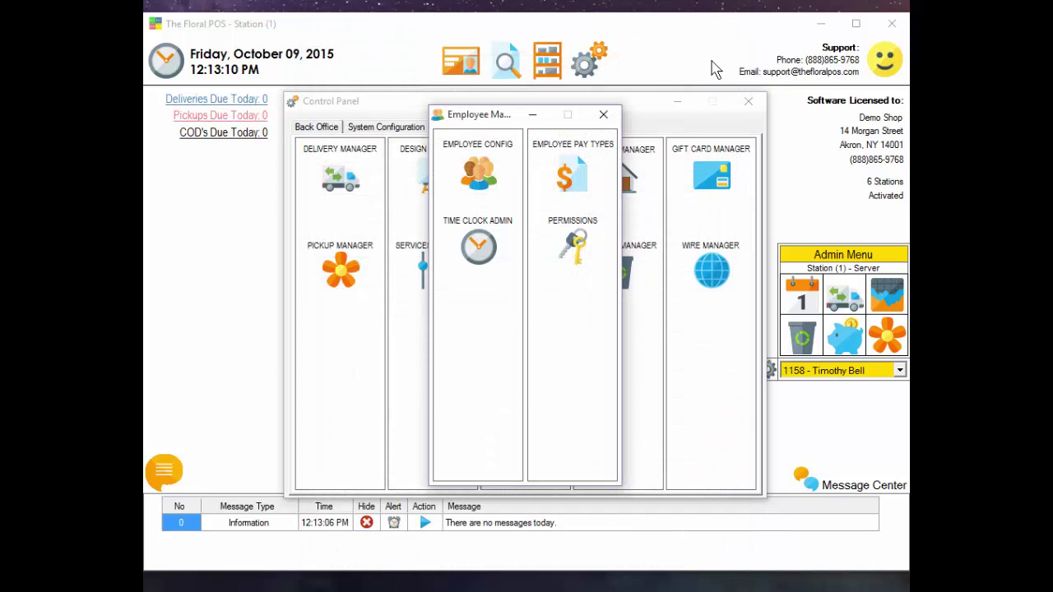
click(603, 115)
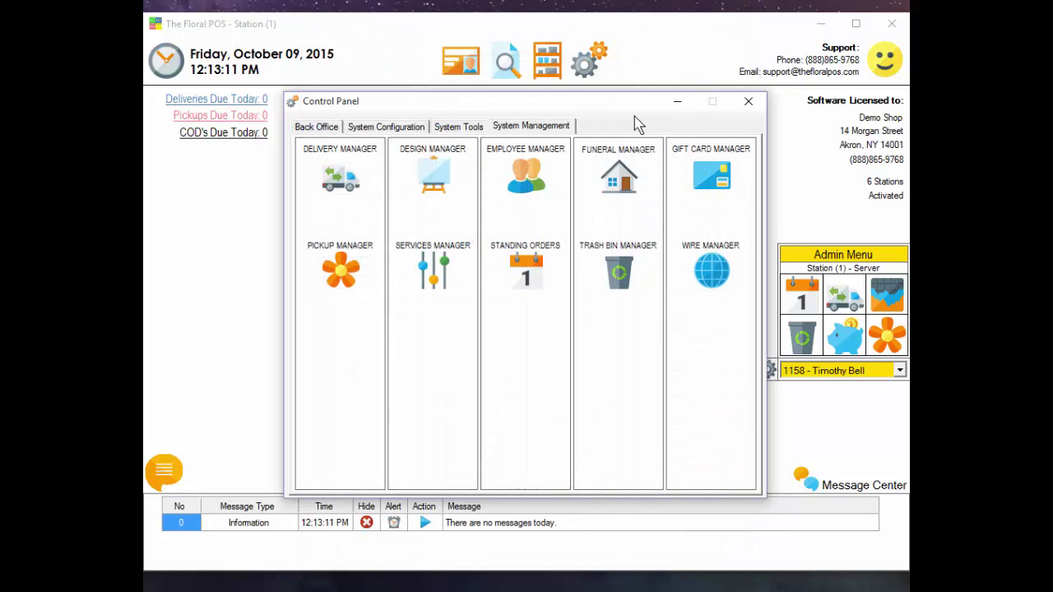
Step: Close the Control Panel and sign in as Test User with their password
click(746, 104)
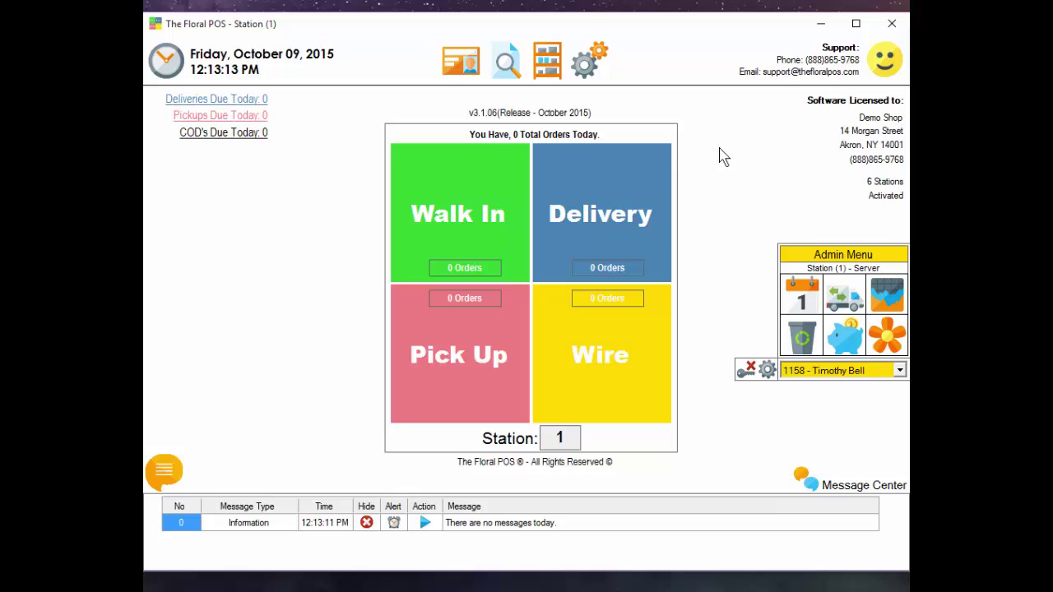
click(900, 371)
click(841, 407)
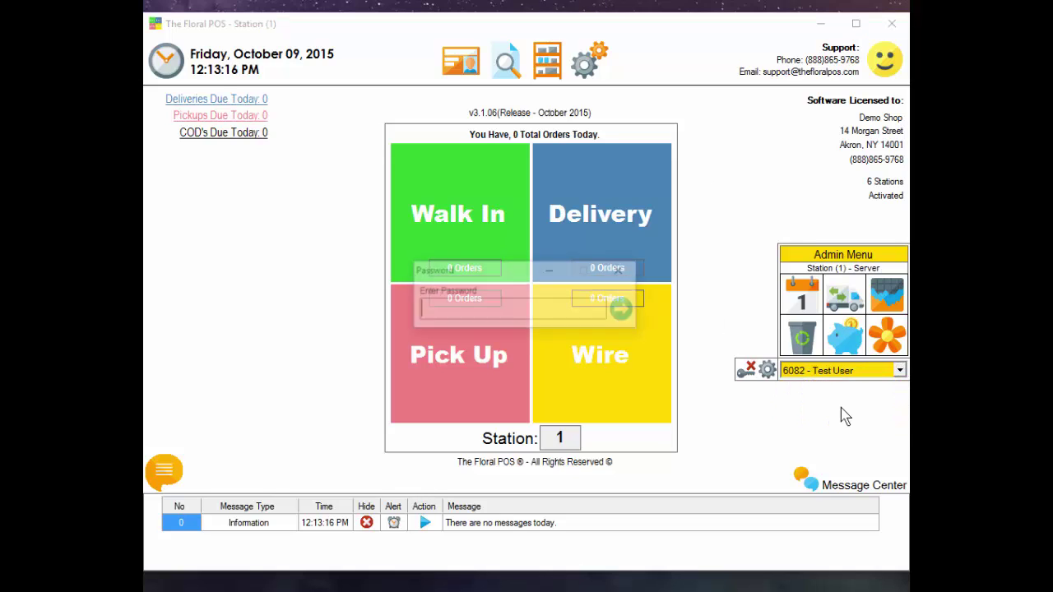
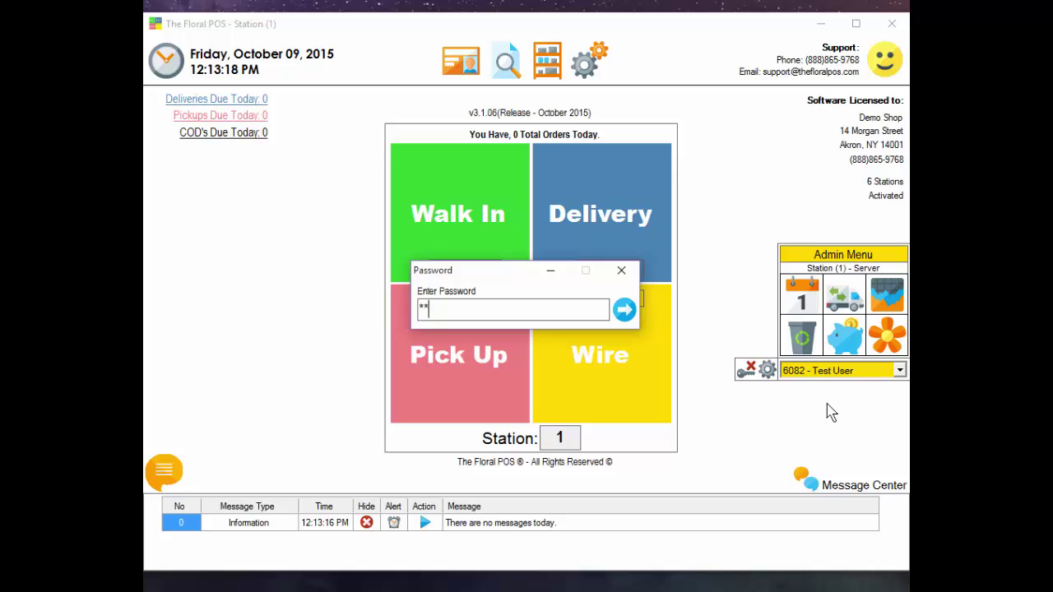
key(Return)
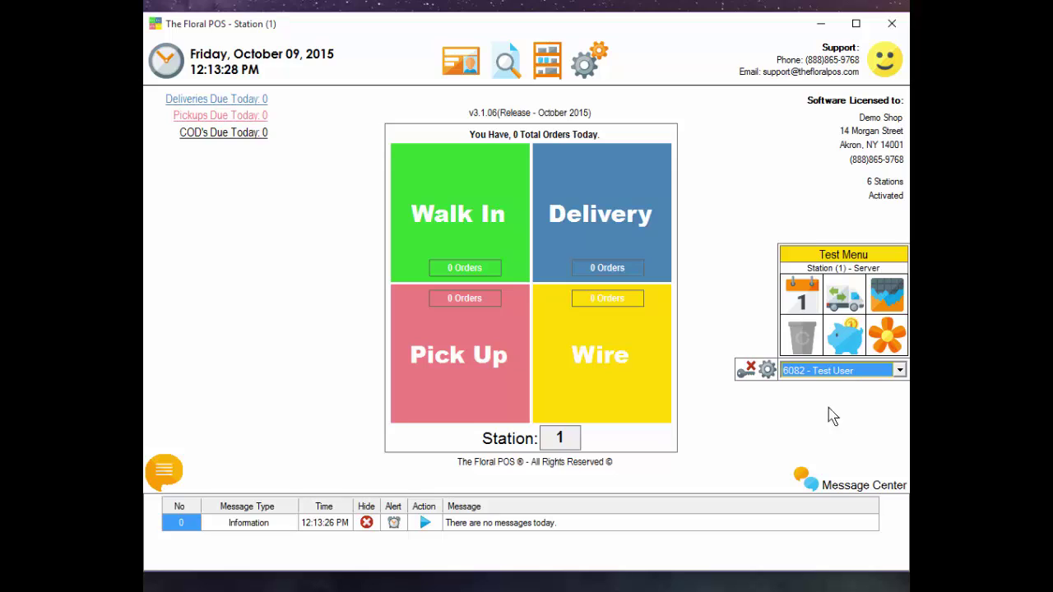
click(897, 372)
Step: Sign in as the administrator and reach the Employee Permissions Manager via System Management
click(871, 388)
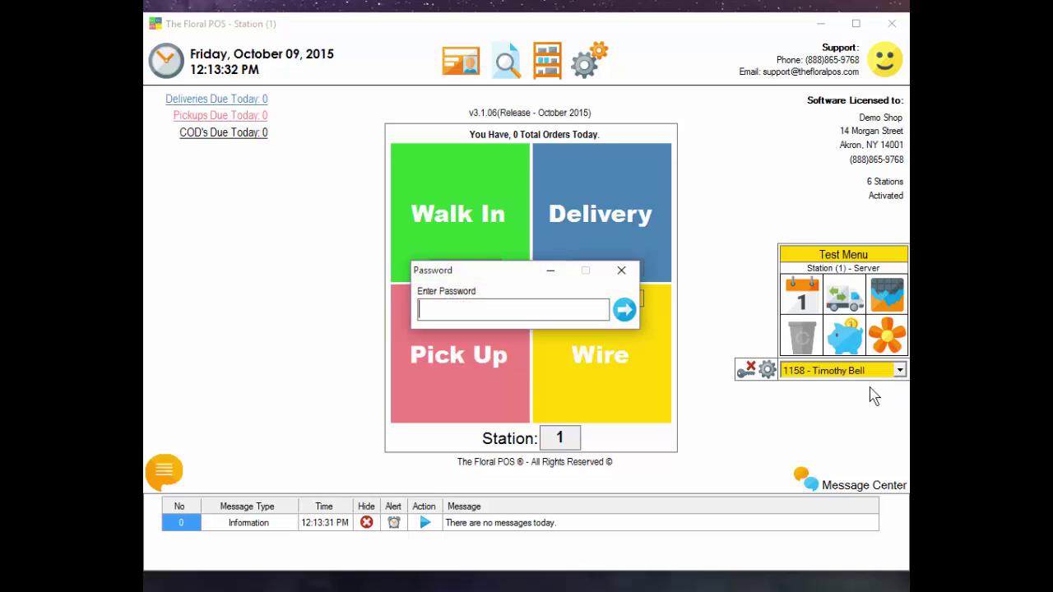
key(Return)
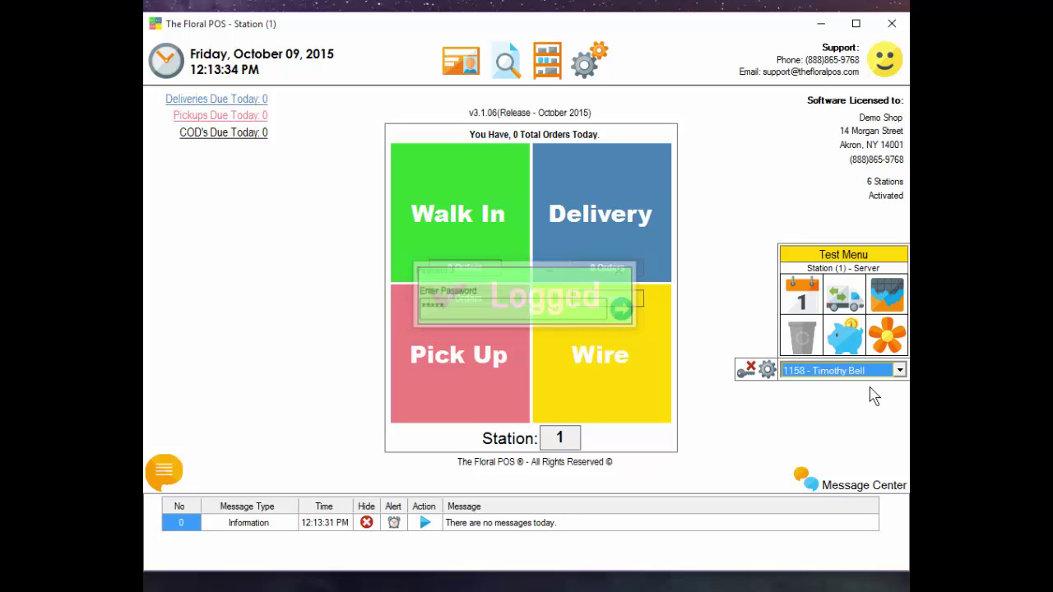
click(597, 65)
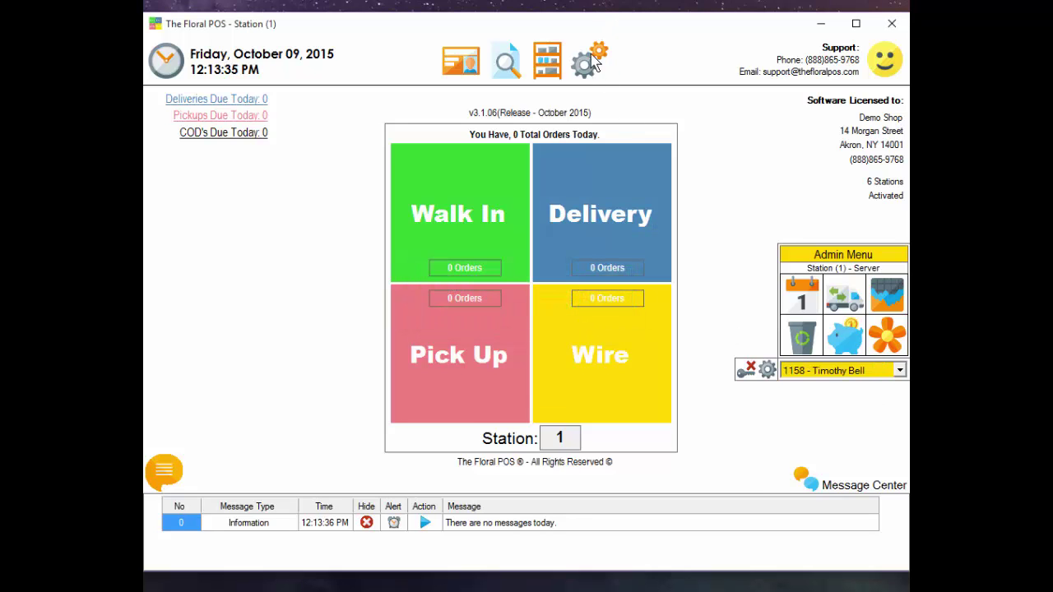
click(531, 126)
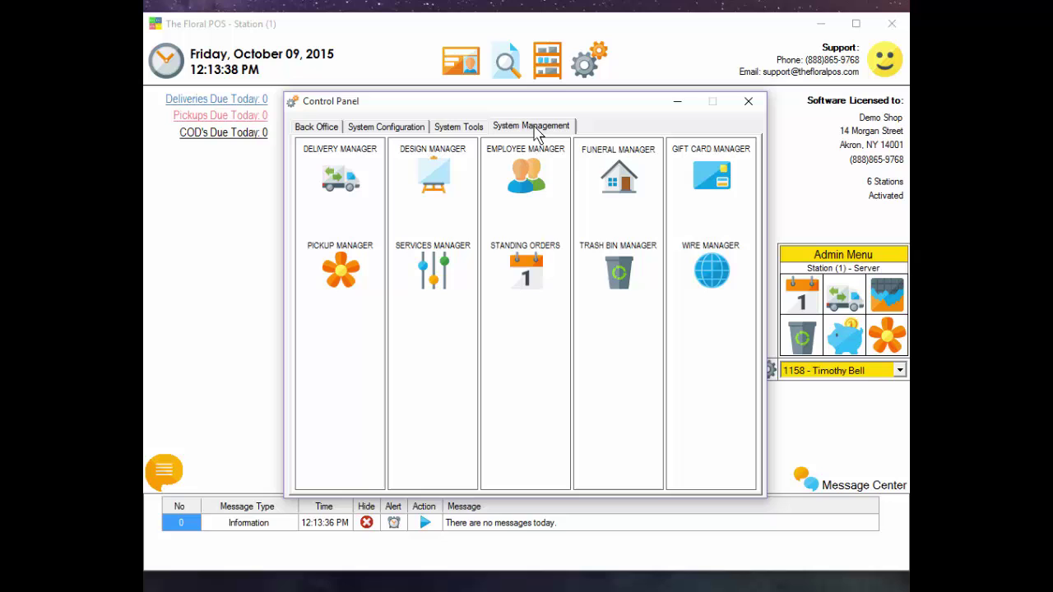
click(531, 175)
click(577, 248)
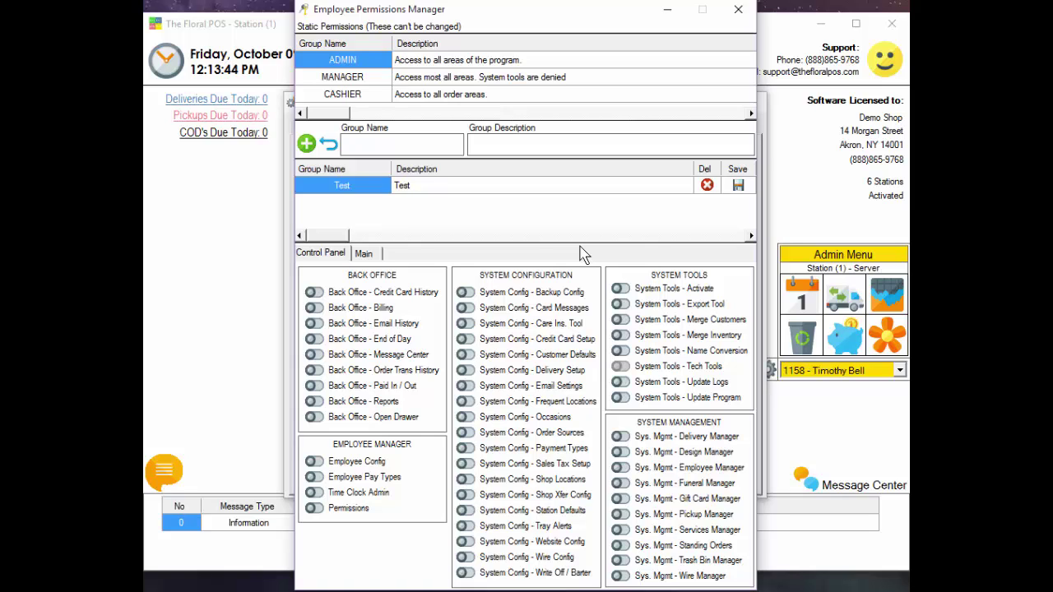
Step: Turn off Back Office - Reports and End of Day for Test, save, and close the windows
click(425, 189)
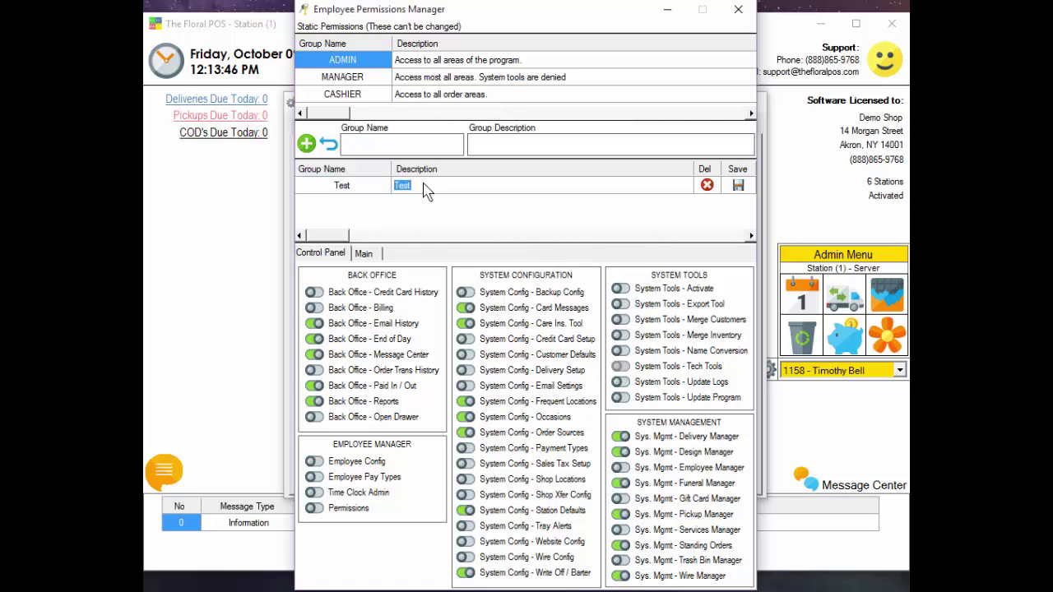
click(316, 402)
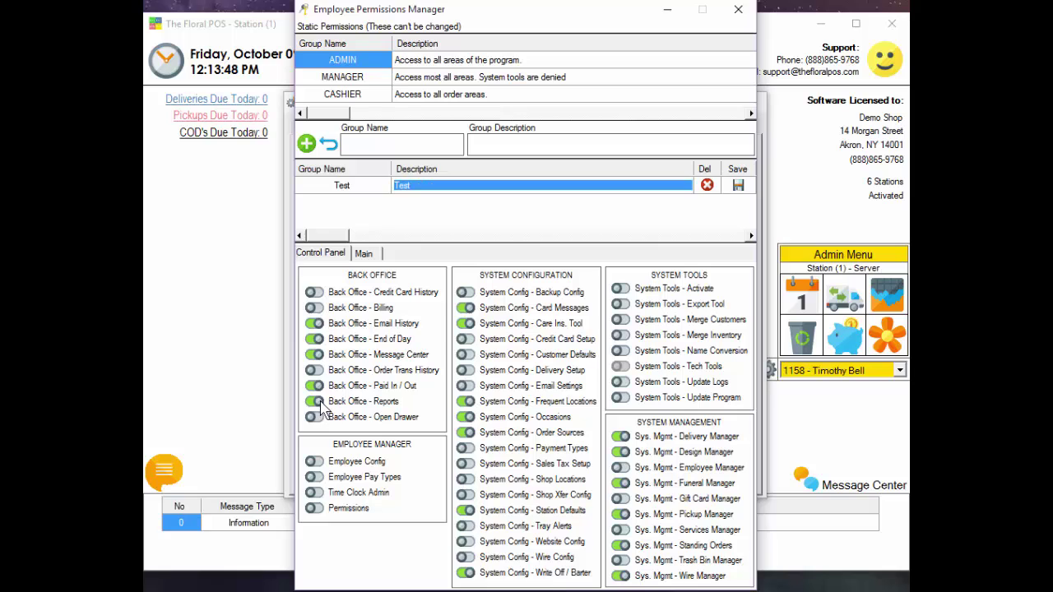
click(315, 339)
click(737, 186)
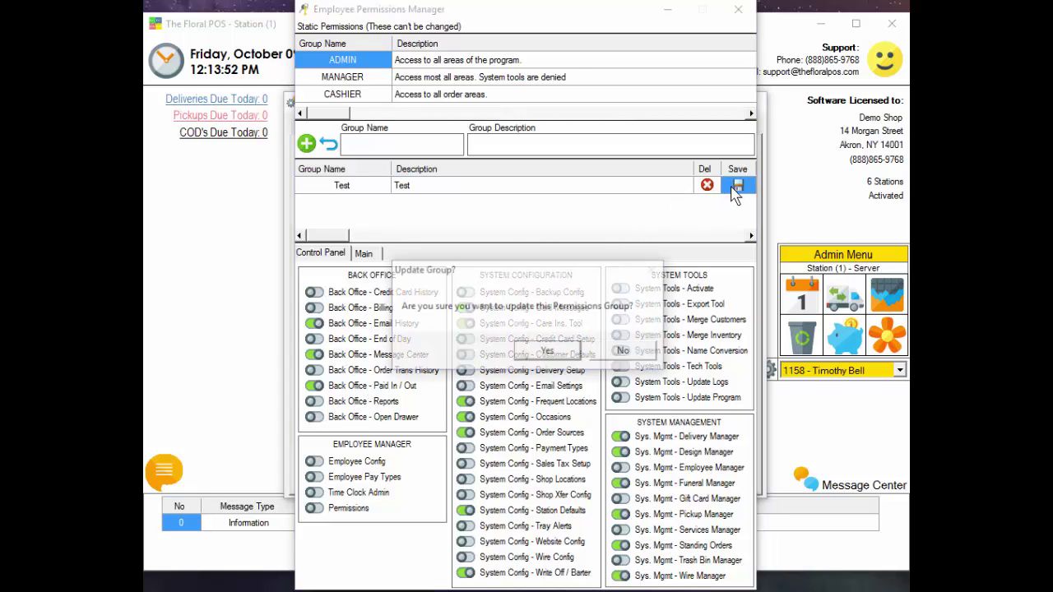
click(545, 352)
click(737, 10)
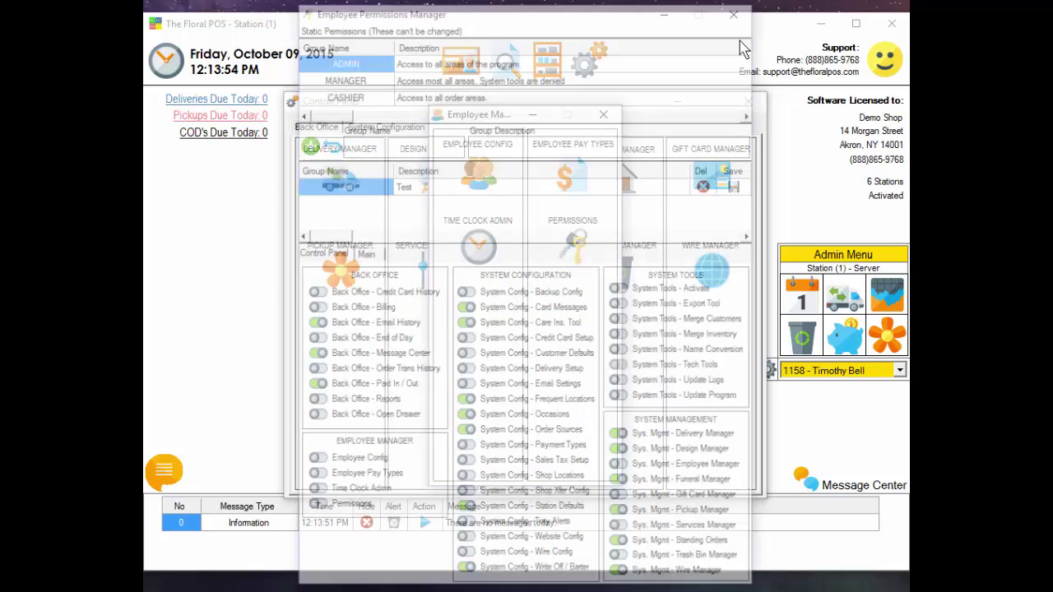
click(607, 115)
Step: Sign in as Test User with their password to see the Test Menu
key(Escape)
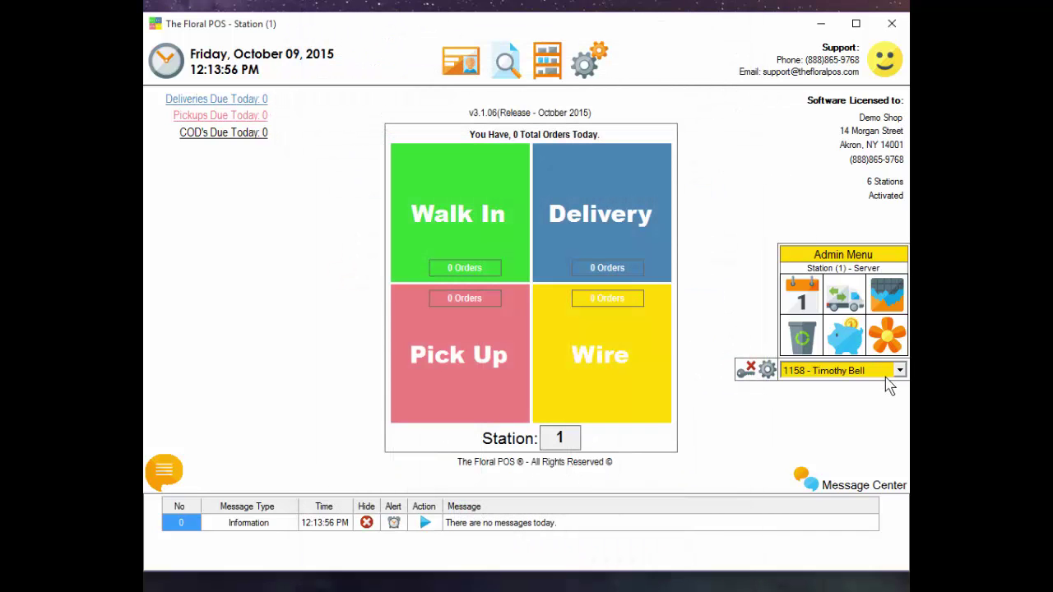
click(893, 371)
click(852, 410)
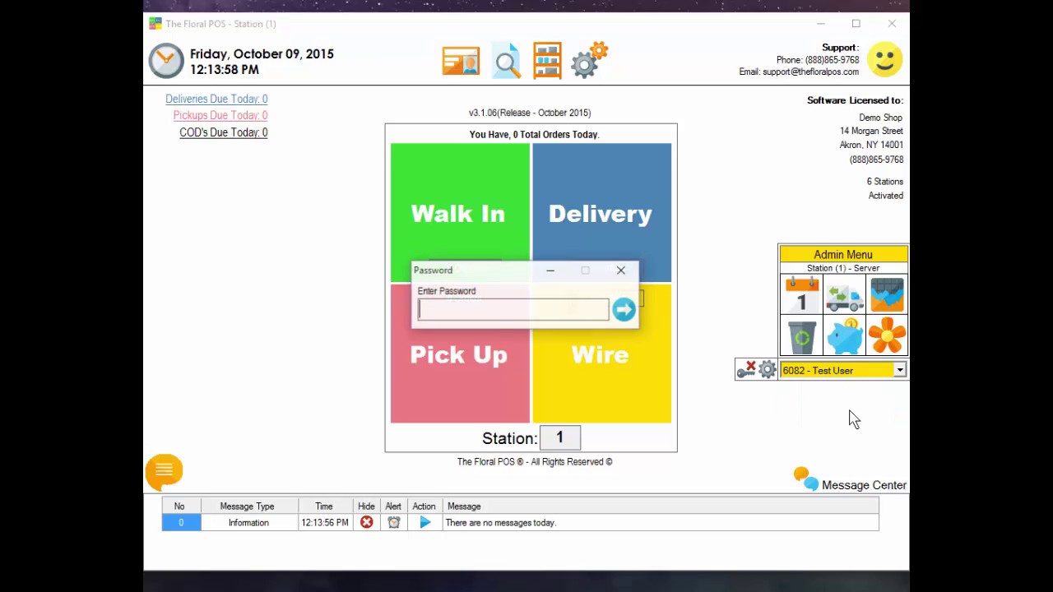
text(1)
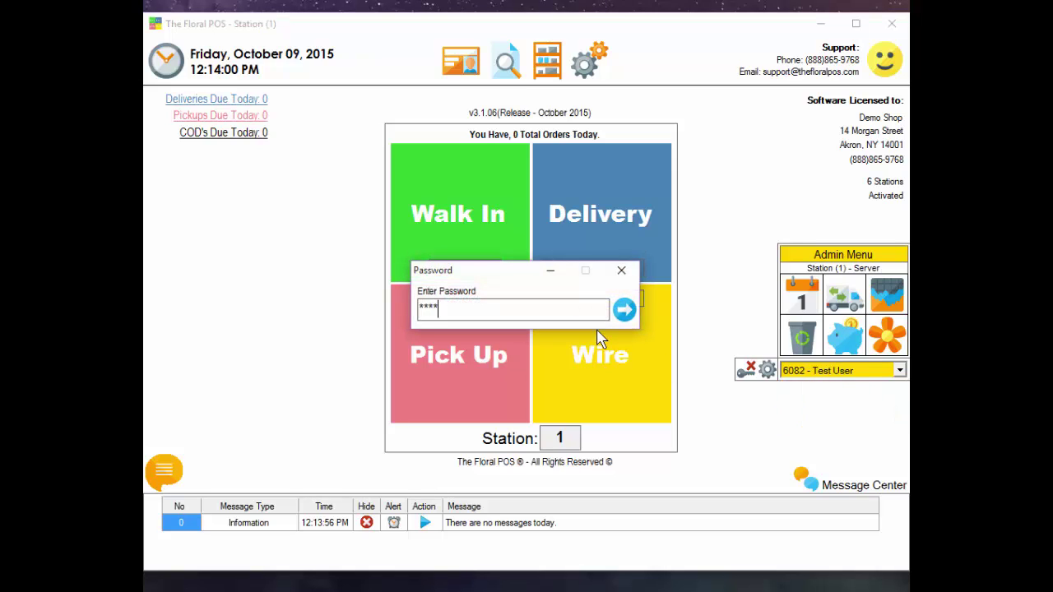
key(Return)
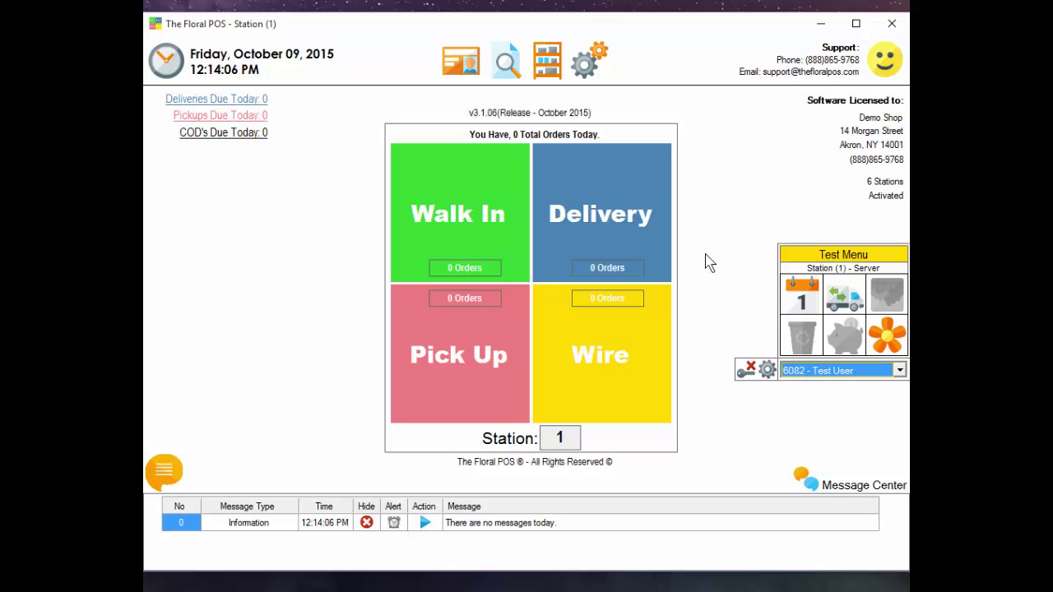
Step: Check Test User's Control Panel access, then choose the administrator account to sign in
click(605, 70)
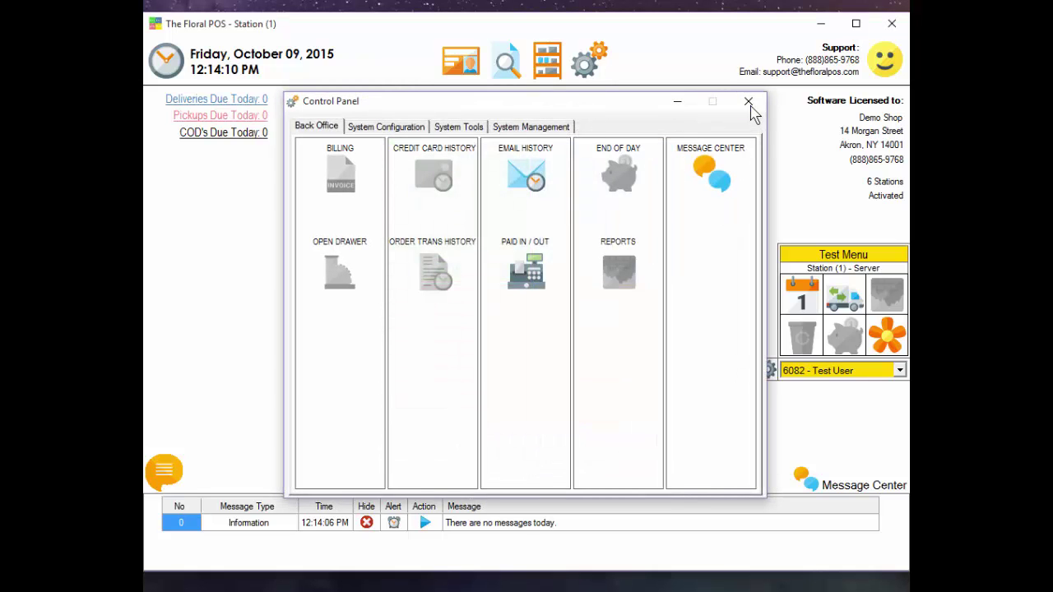
click(749, 103)
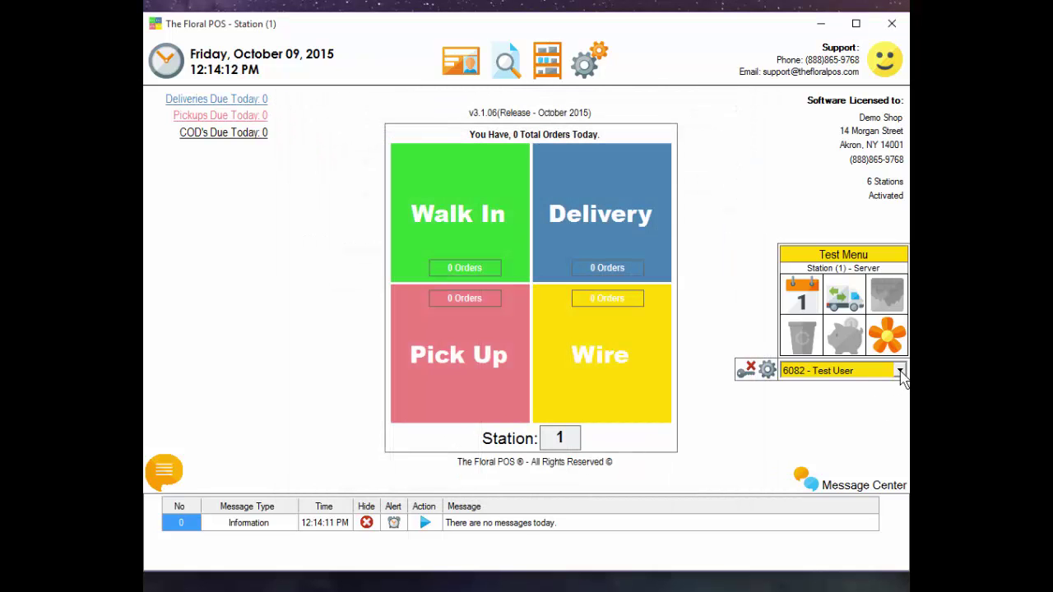
click(899, 371)
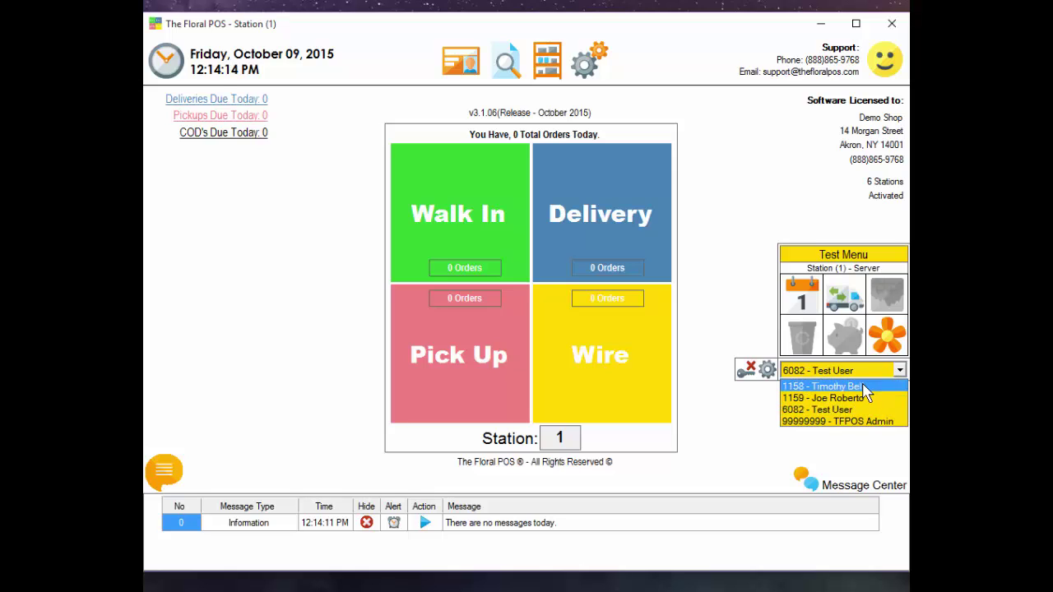
click(860, 387)
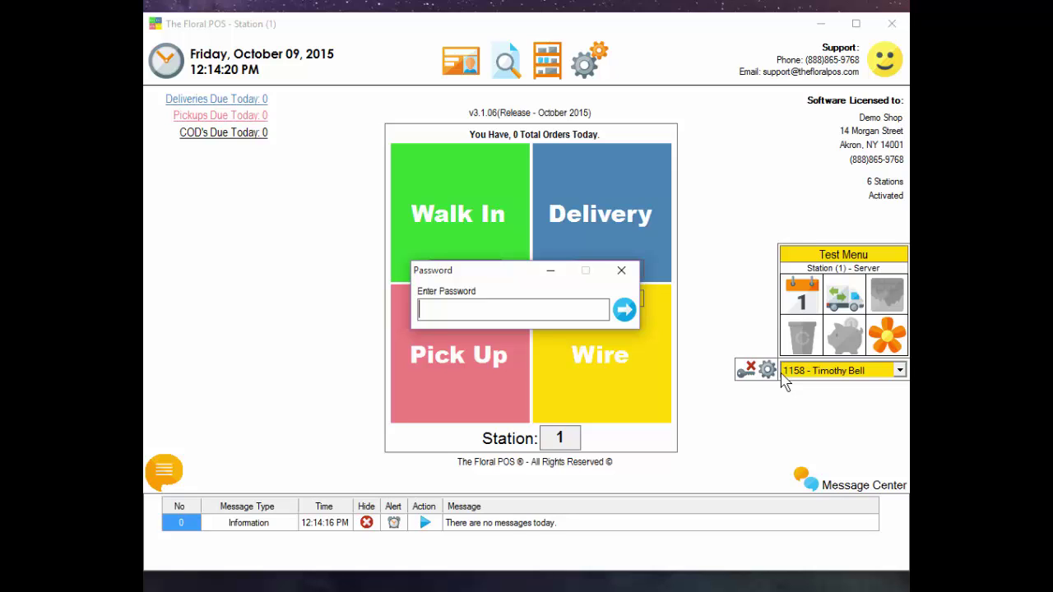
Step: Enter the administrator password to bring back the Admin Menu
text(*****)
key(Return)
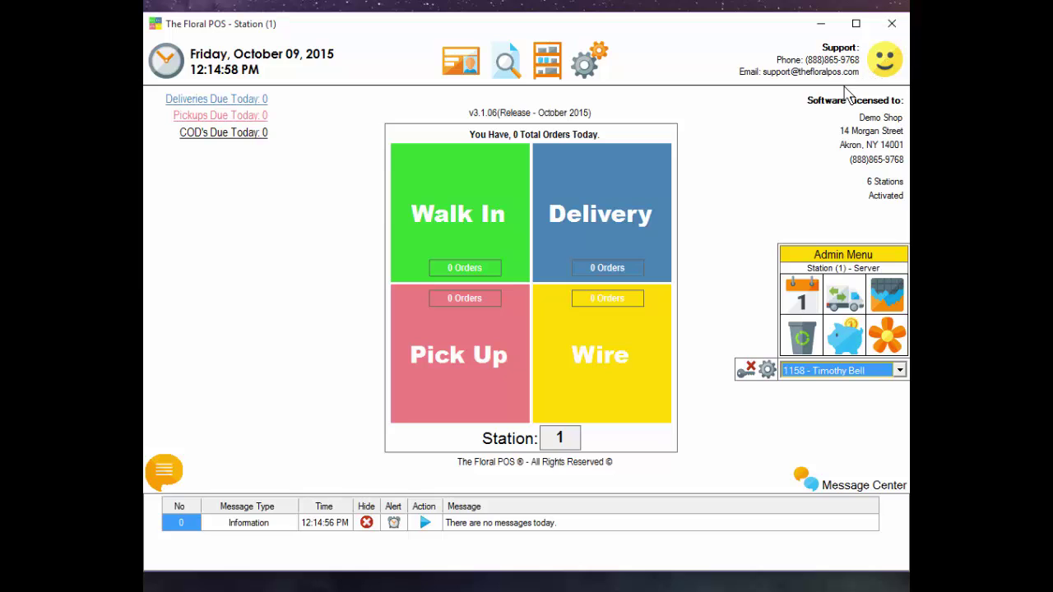
Step: Open the Employee Permissions Manager from the Control Panel's Employee Manager
click(585, 65)
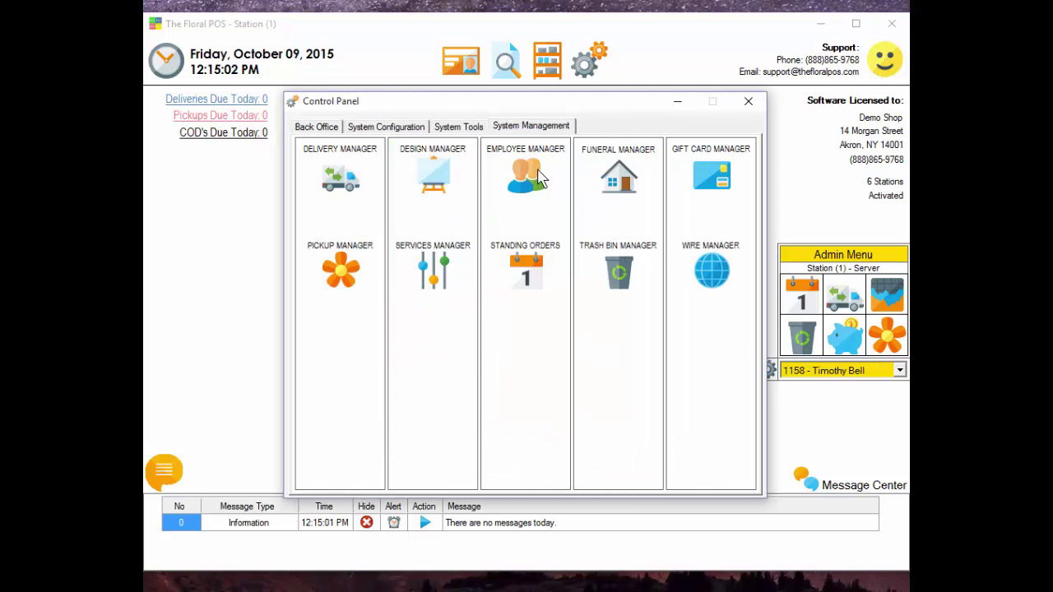
click(539, 177)
click(580, 245)
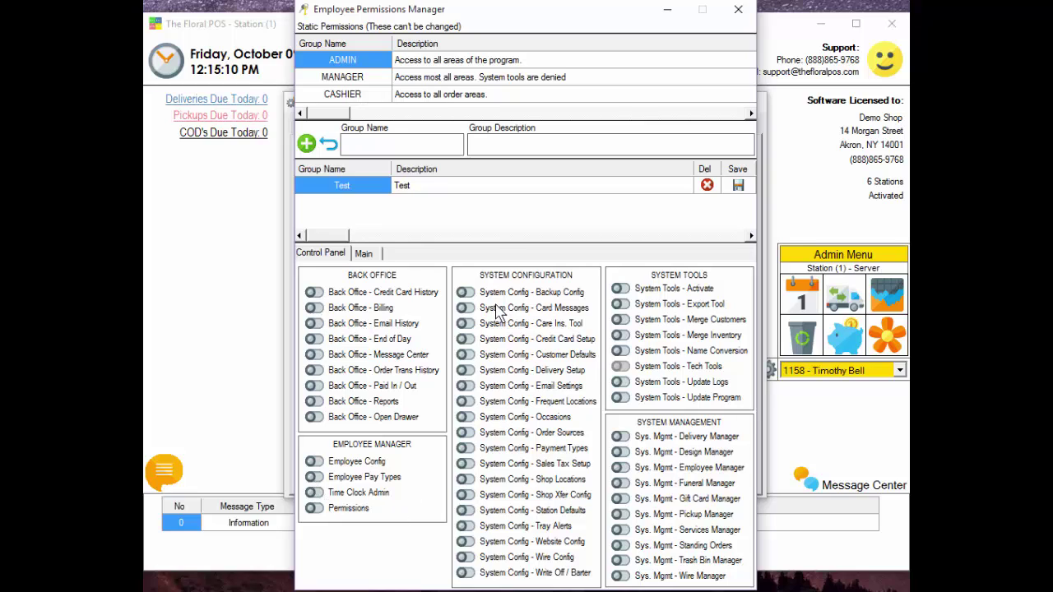
Step: Toggle System Config - Backup Config on and back off, review the Main and Control Panel lists, then close
click(465, 293)
click(464, 293)
click(366, 258)
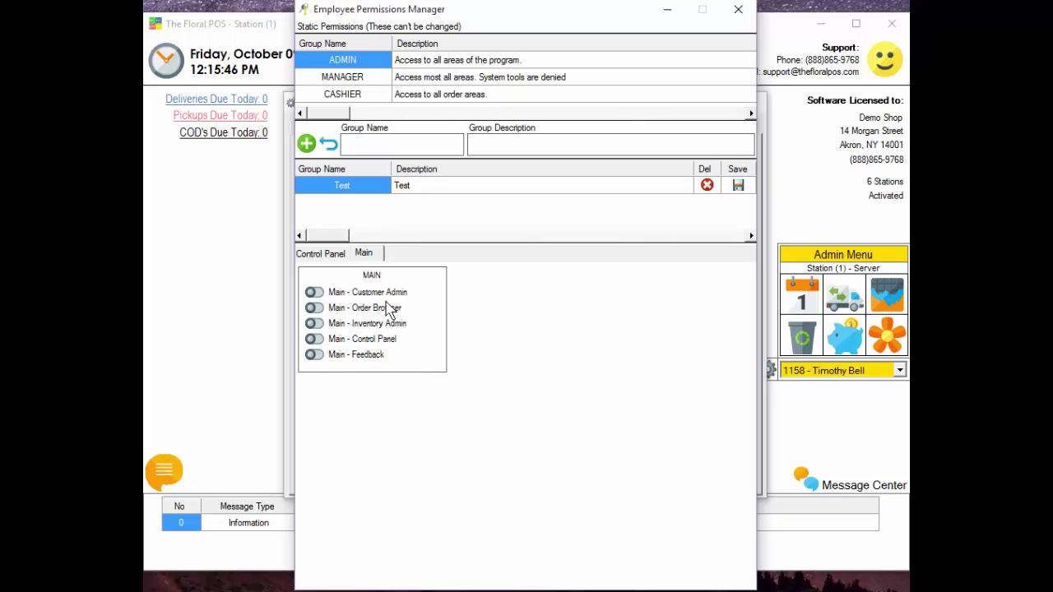
click(342, 257)
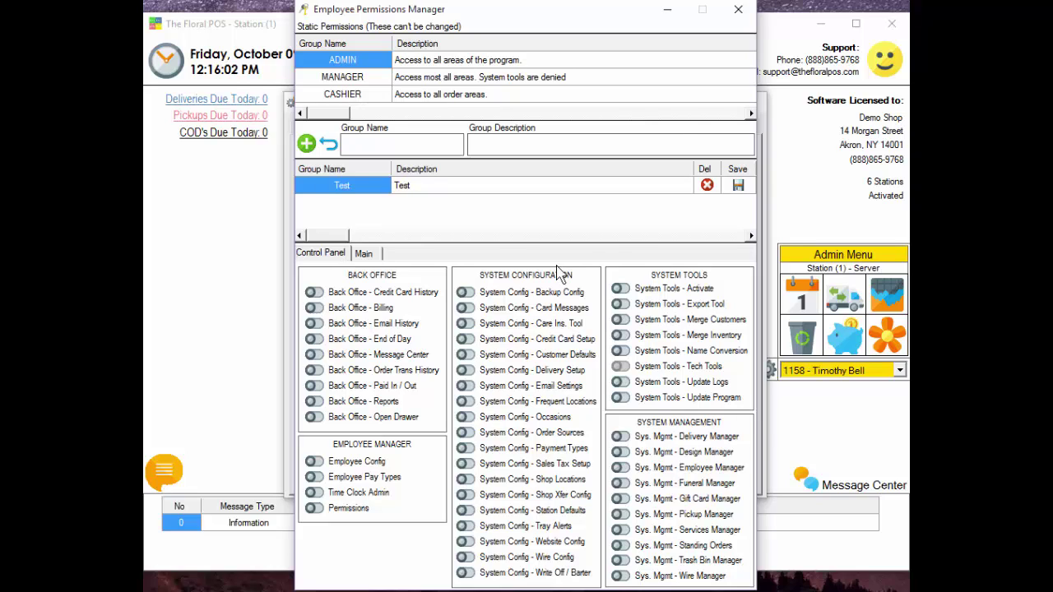
click(738, 9)
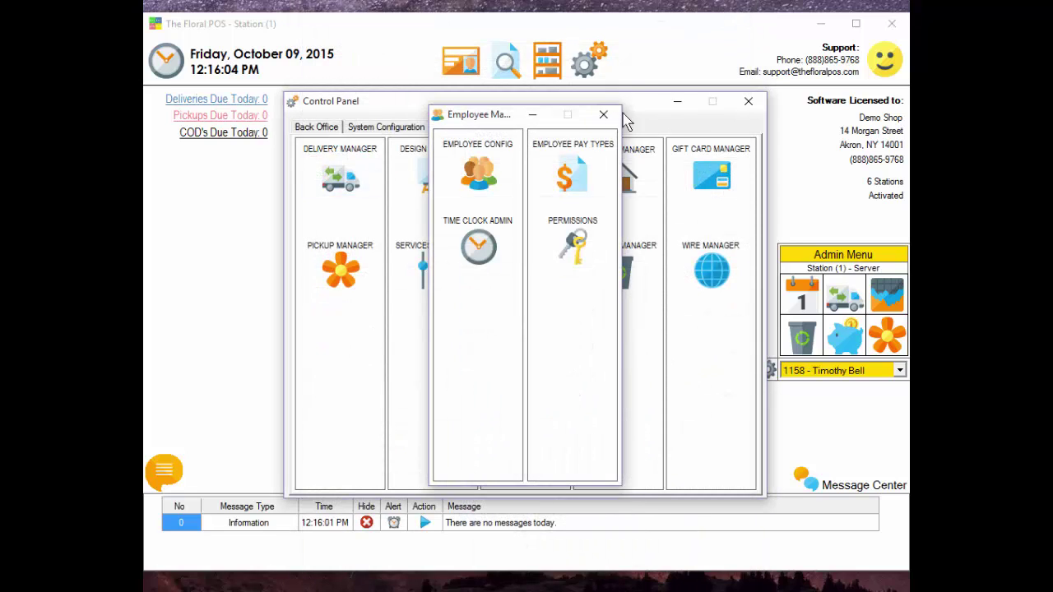
Step: Close the Employee Manager and Control Panel, then open and dismiss the florist feedback form
click(603, 114)
click(748, 101)
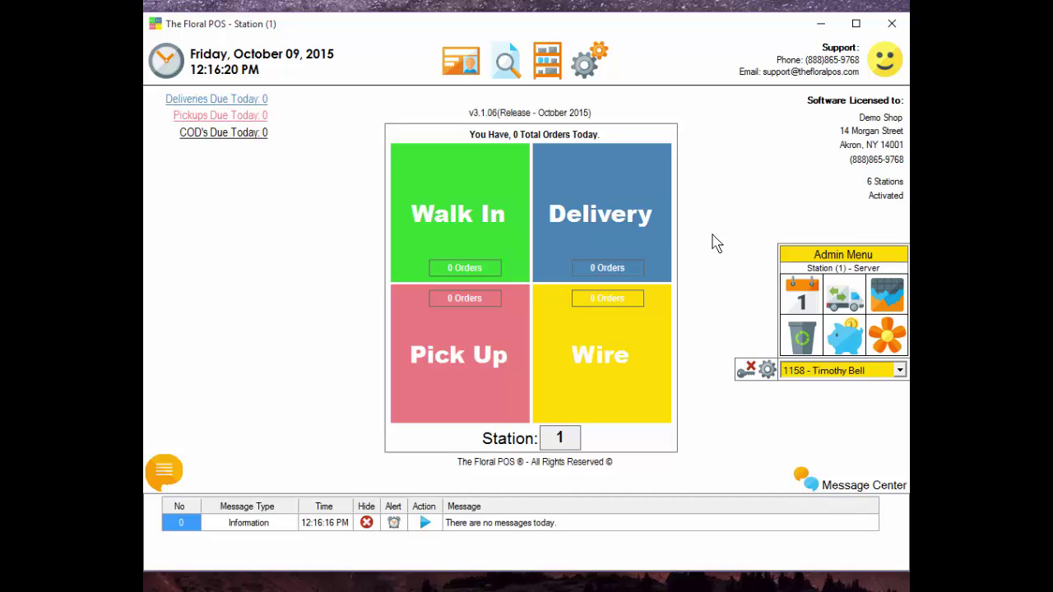
click(886, 61)
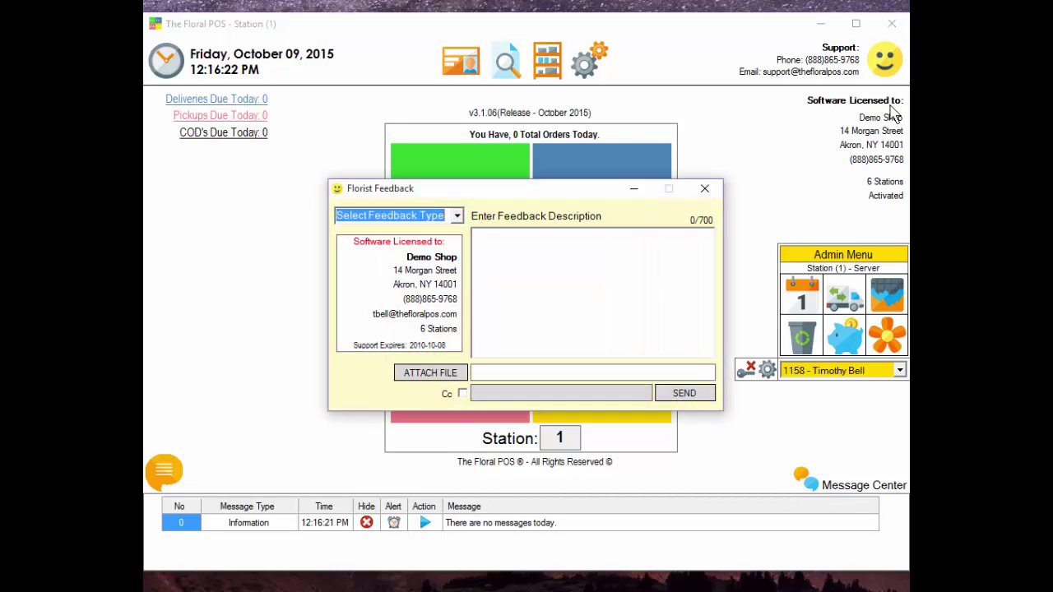
click(704, 189)
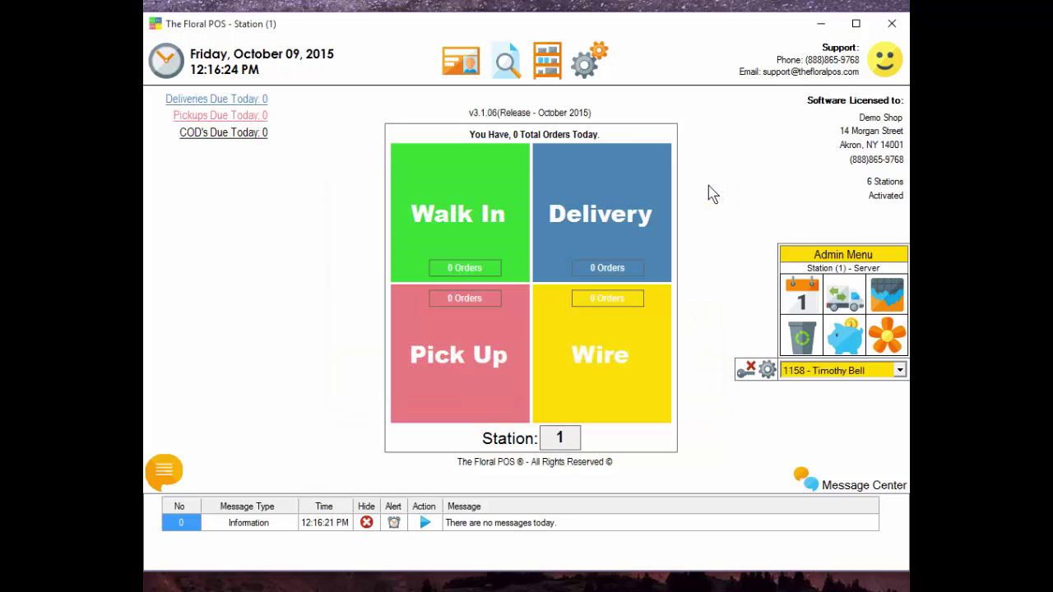